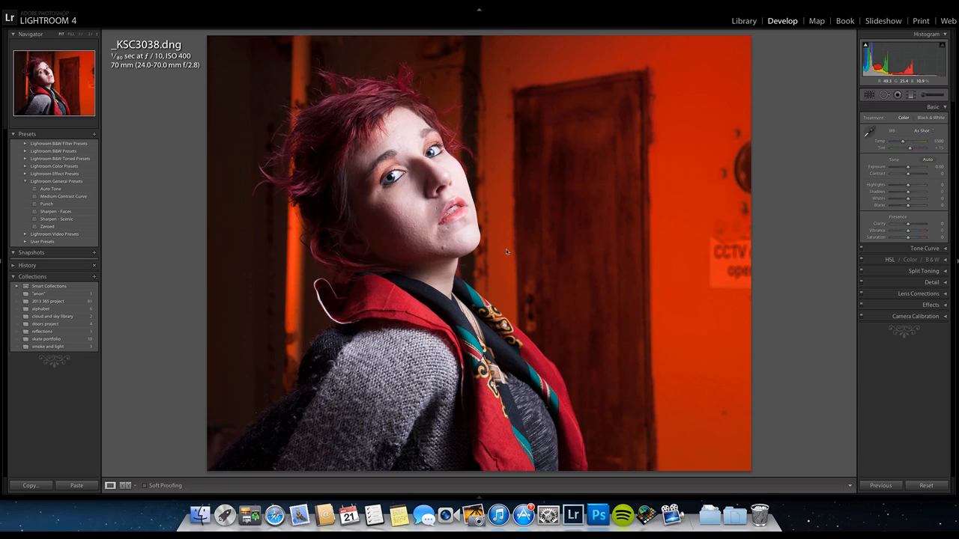
Enable profile corrections for the lens in the photo's lens correction settings
{"action": "left_click", "coordinate": [933, 296]}
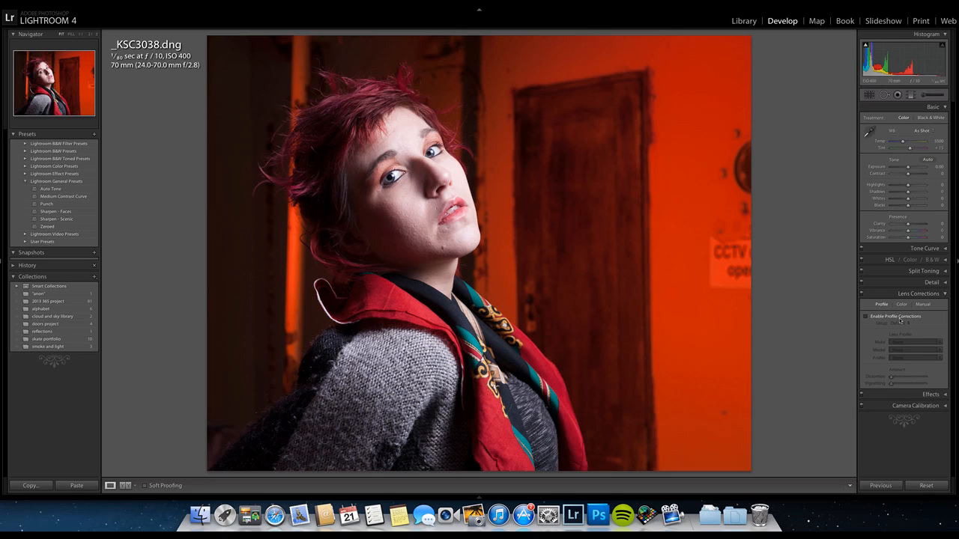
{"action": "left_click", "coordinate": [866, 316]}
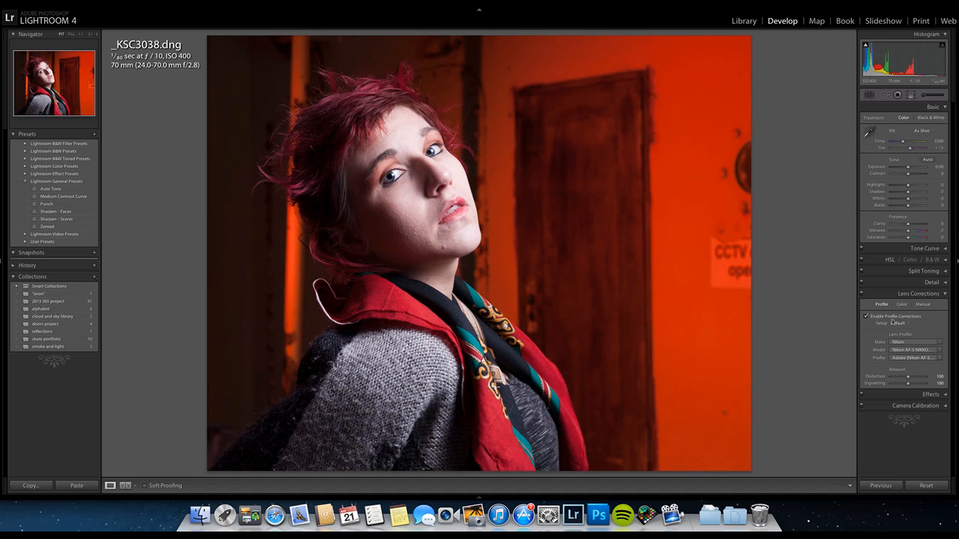
{"action": "left_click", "coordinate": [865, 316]}
{"action": "left_click", "coordinate": [931, 294]}
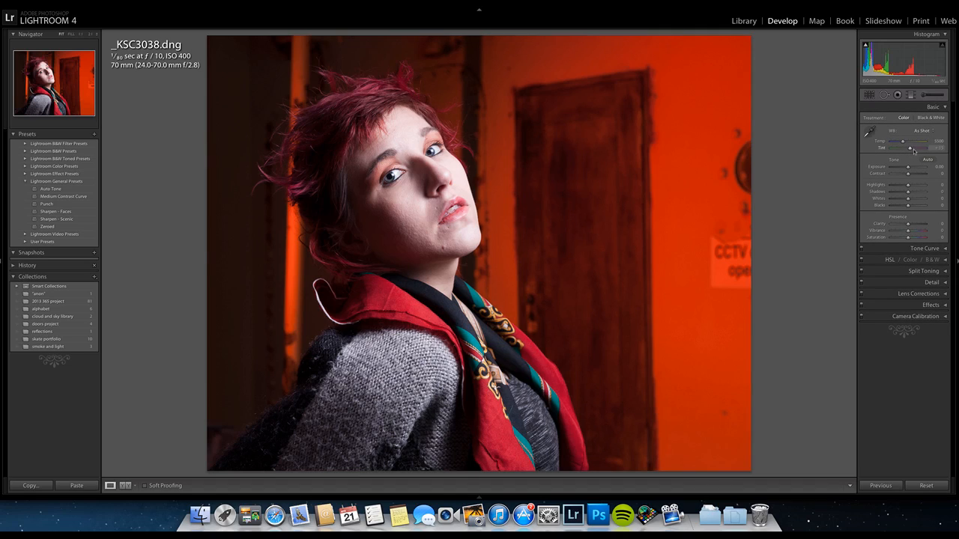
Set the photo's basic adjustments to Tint +4, Shadows +10 and Vibrance +8
{"action": "left_click_drag", "start_coordinate": [913, 151], "coordinate": [910, 152]}
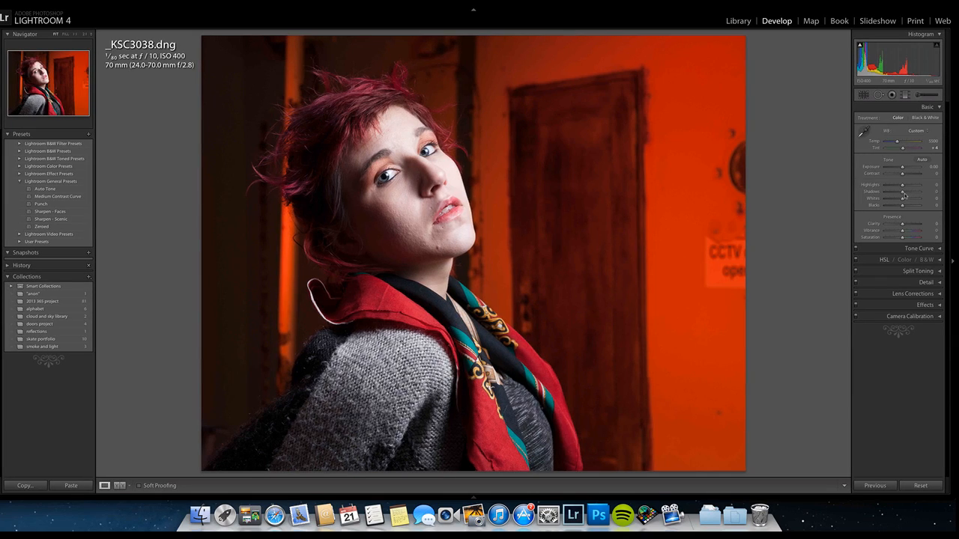
{"action": "left_click_drag", "start_coordinate": [907, 194], "coordinate": [910, 195]}
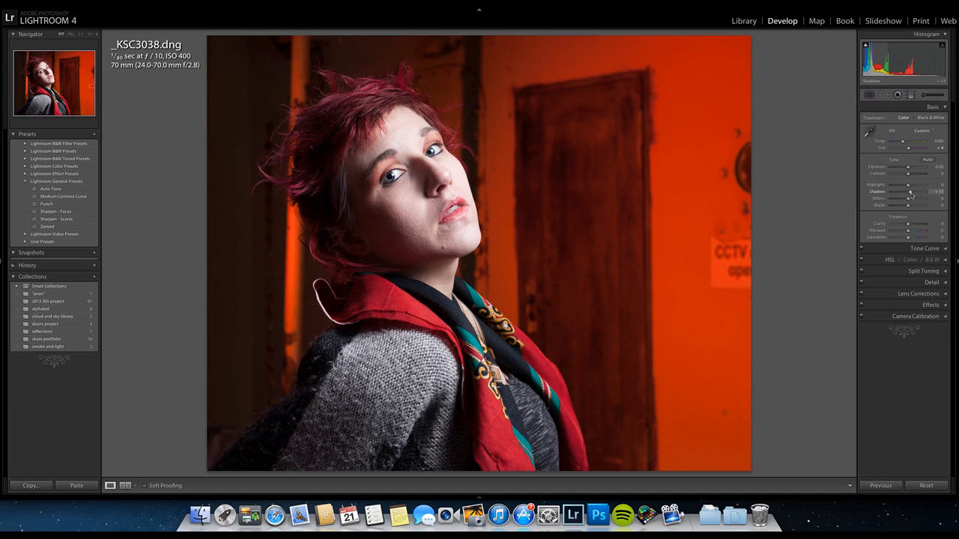
{"action": "left_click_drag", "start_coordinate": [912, 195], "coordinate": [912, 196]}
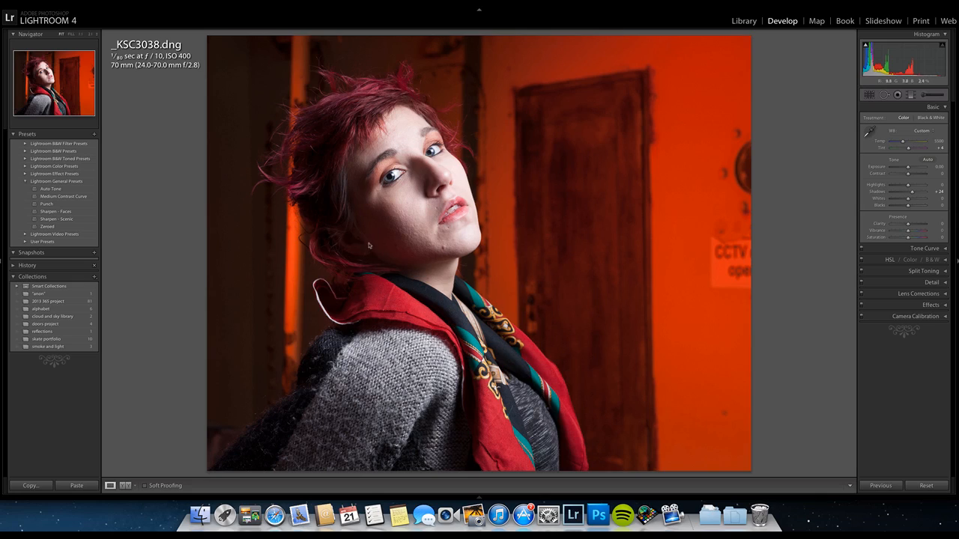
{"action": "left_click_drag", "start_coordinate": [911, 192], "coordinate": [912, 193]}
{"action": "left_click_drag", "start_coordinate": [911, 195], "coordinate": [907, 195]}
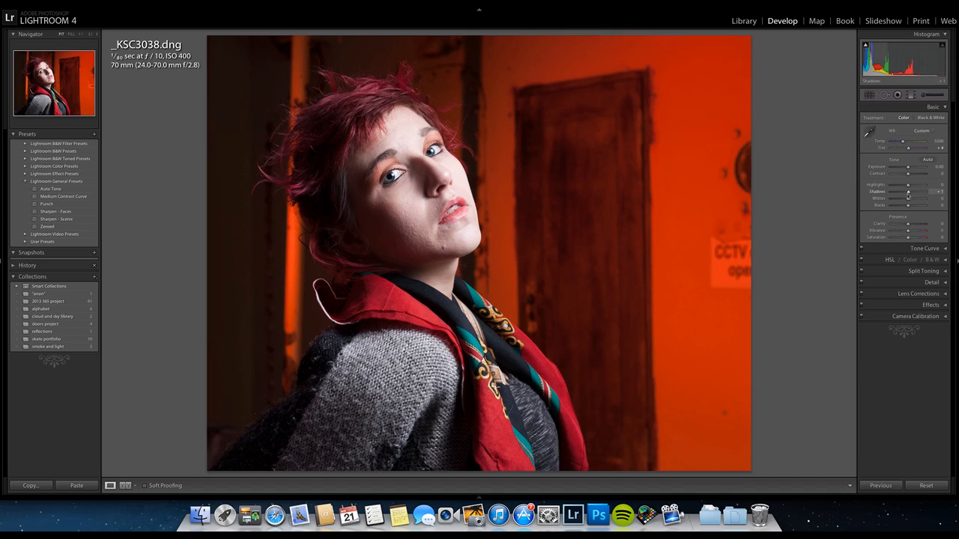
{"action": "left_click_drag", "start_coordinate": [910, 197], "coordinate": [910, 196]}
{"action": "left_click_drag", "start_coordinate": [908, 234], "coordinate": [909, 234]}
Apply the Sharpen - Faces preset and refine the sharpening to Amount 43 and Masking 75, checking the face up close
{"action": "left_click", "coordinate": [942, 282]}
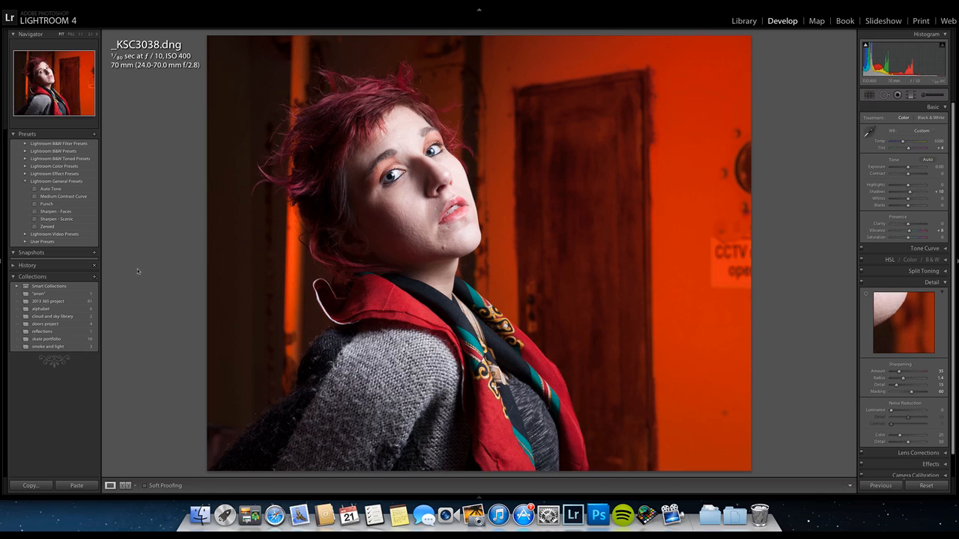
{"action": "left_click", "coordinate": [63, 213]}
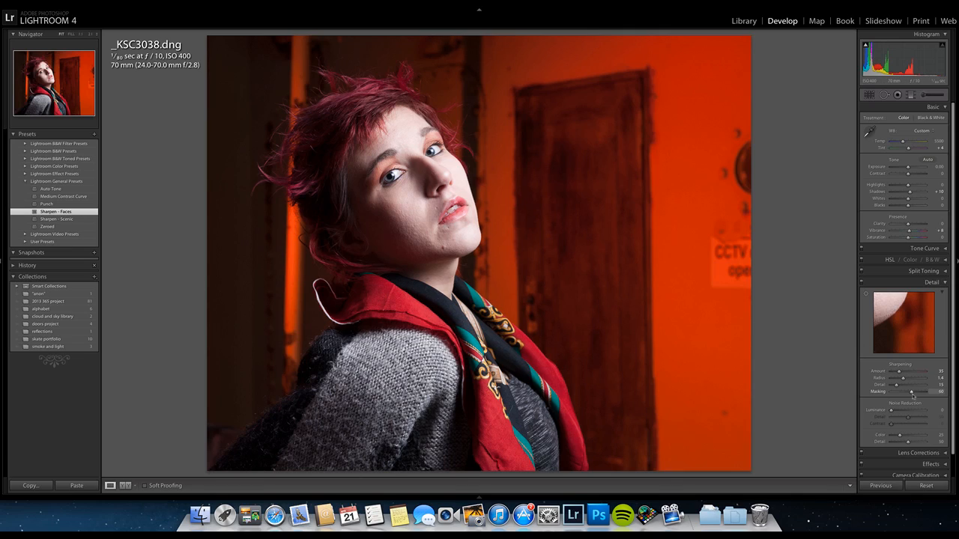
{"action": "key", "text": "alt"}
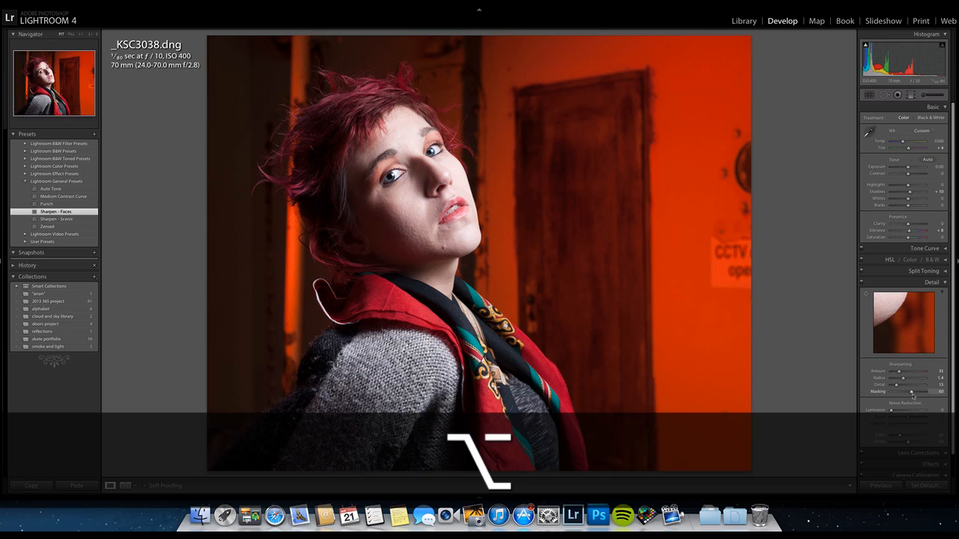
{"action": "left_click_drag", "start_coordinate": [912, 395], "coordinate": [912, 396]}
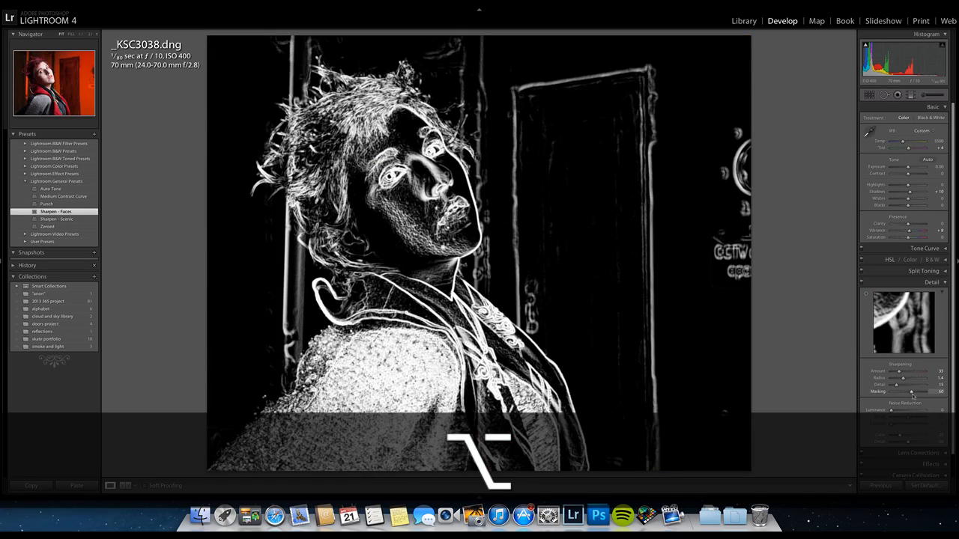
{"action": "left_click_drag", "start_coordinate": [912, 396], "coordinate": [916, 394]}
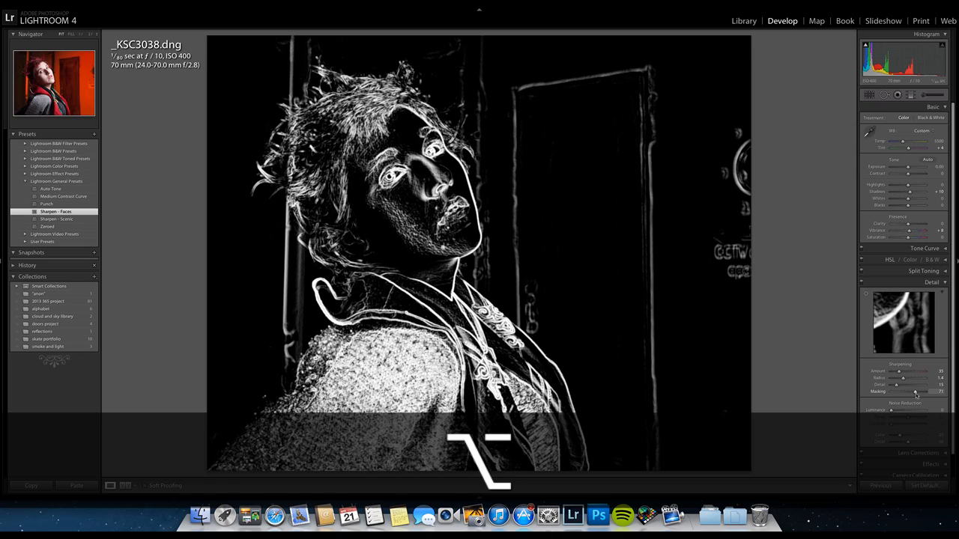
{"action": "left_click_drag", "start_coordinate": [915, 393], "coordinate": [902, 375]}
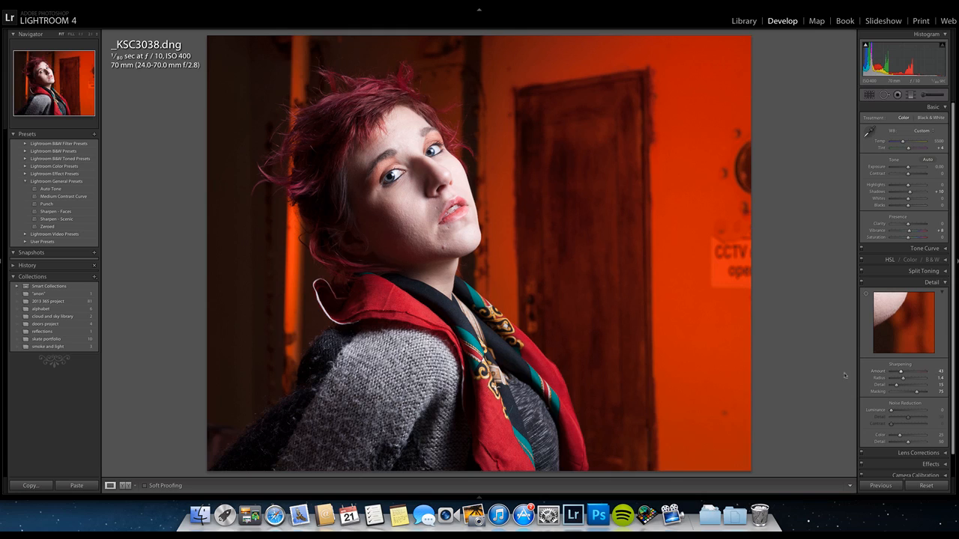
{"action": "left_click", "coordinate": [406, 178]}
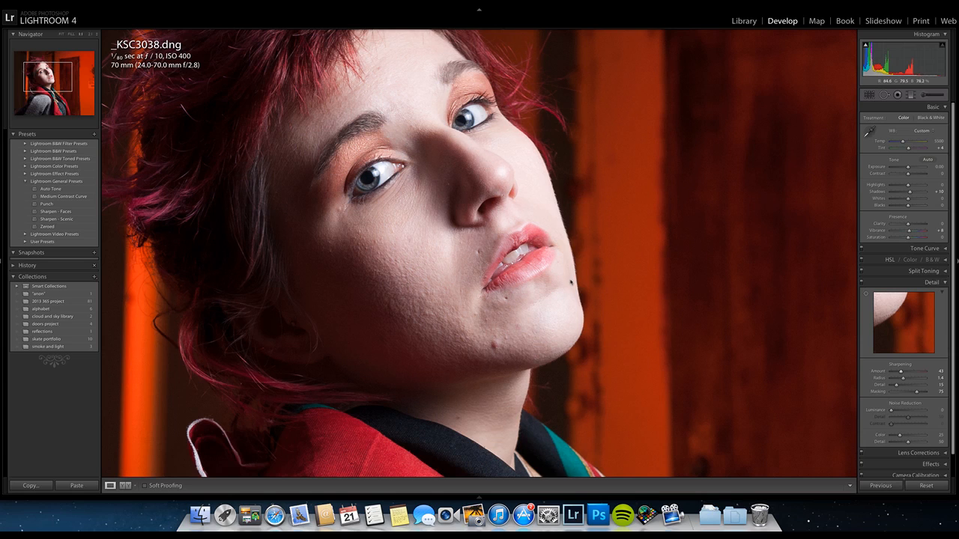
{"action": "left_click", "coordinate": [571, 283]}
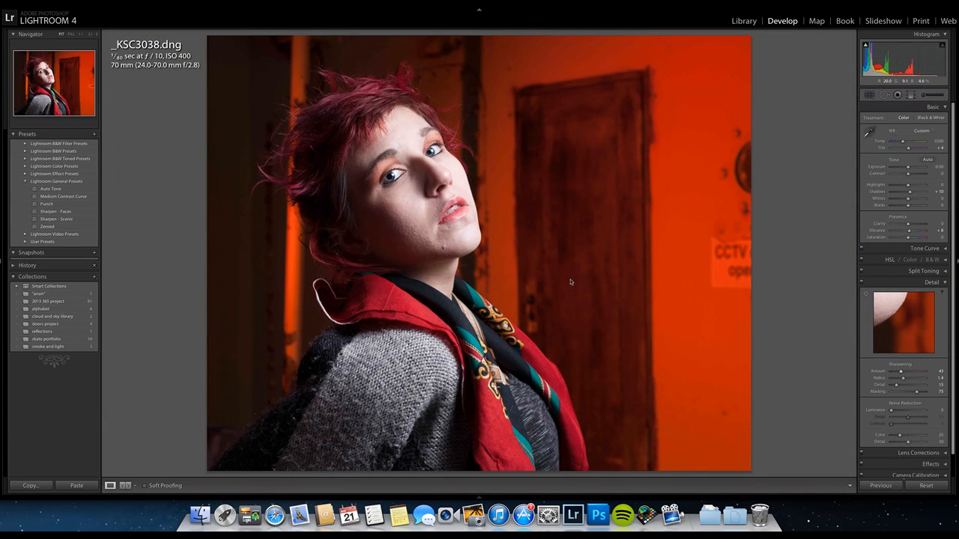
{"action": "left_click", "coordinate": [938, 281]}
Set up an adjustment brush with Exposure 0.45, Highlights 27, Saturation 7 and brush size 5.0
{"action": "left_click", "coordinate": [927, 95]}
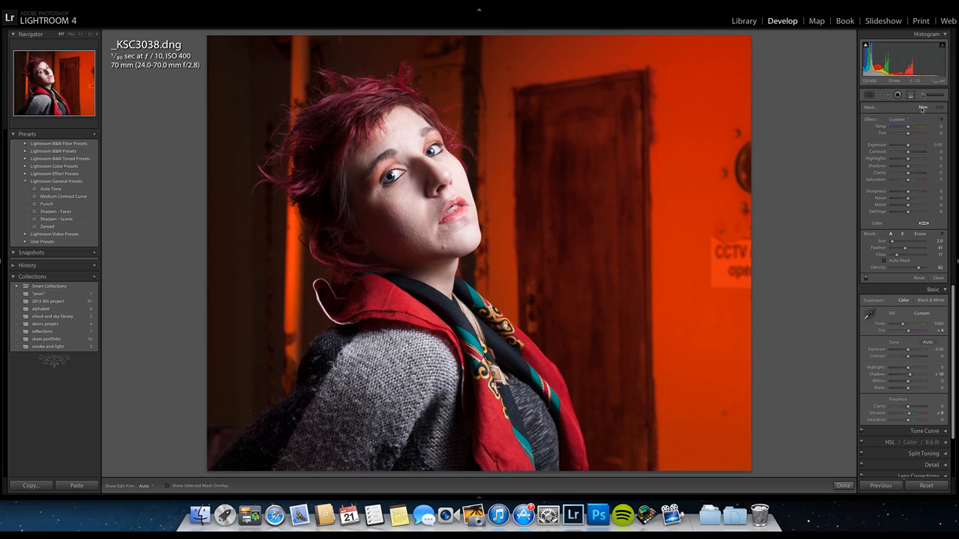
{"action": "left_click_drag", "start_coordinate": [907, 147], "coordinate": [911, 148]}
{"action": "left_click_drag", "start_coordinate": [909, 148], "coordinate": [911, 148]}
{"action": "left_click_drag", "start_coordinate": [908, 159], "coordinate": [909, 181]}
{"action": "key", "text": "bracketright"}
{"action": "key", "text": "bracketright"}
{"action": "key", "text": "bracketright"}
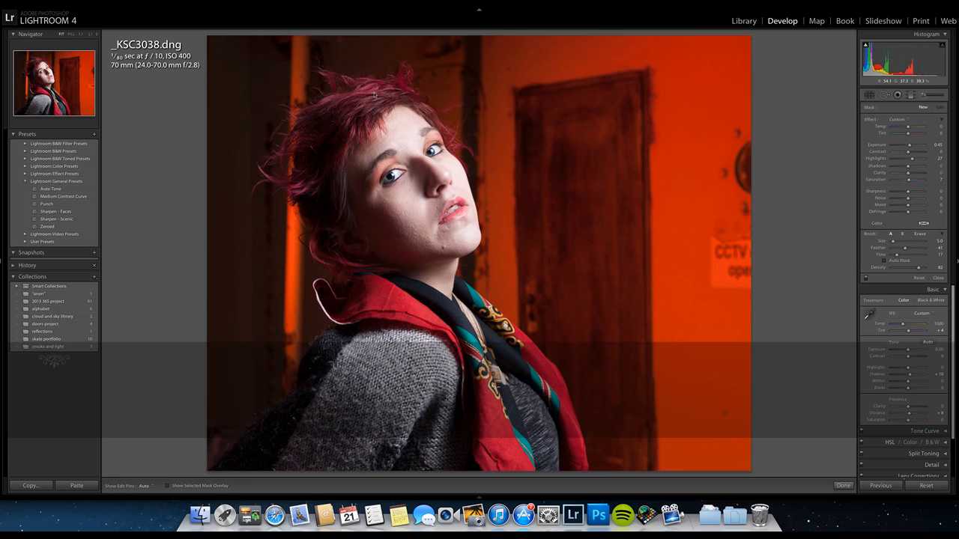
Brush the brightening adjustment over the hair at the top of the woman's head and check it without the edit pin
{"action": "mouse_move", "coordinate": [377, 90]}
{"action": "left_mouse_down"}
{"action": "mouse_move", "coordinate": [346, 101]}
{"action": "mouse_move", "coordinate": [361, 96]}
{"action": "left_mouse_up"}
{"action": "key", "text": "h"}
{"action": "key", "text": "h"}
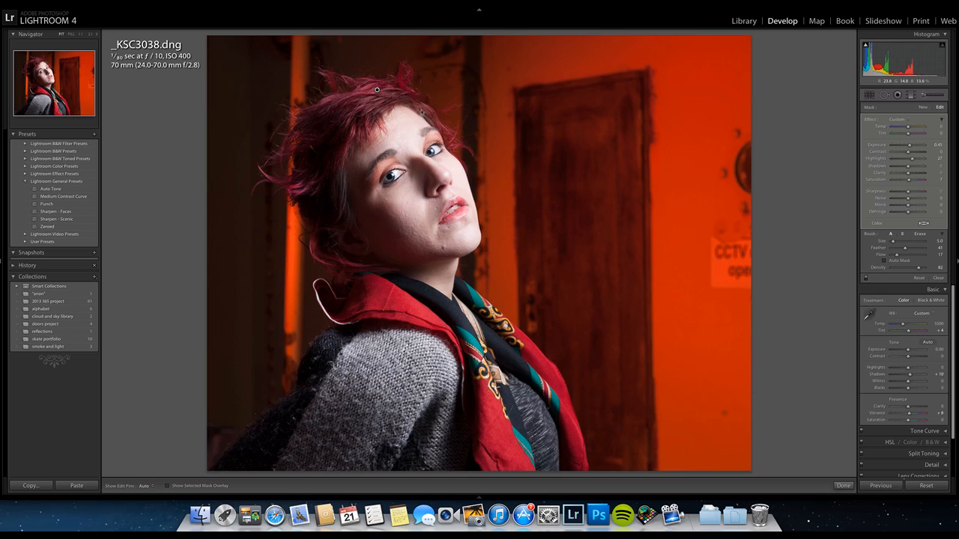
{"action": "key", "text": "h"}
{"action": "key", "text": "h"}
{"action": "key", "text": "h"}
{"action": "key", "text": "h"}
{"action": "key", "text": "h"}
Create a new brush mask with Shadows 37 and start painting it on the dark hair beside the woman's temple
{"action": "left_click", "coordinate": [924, 108]}
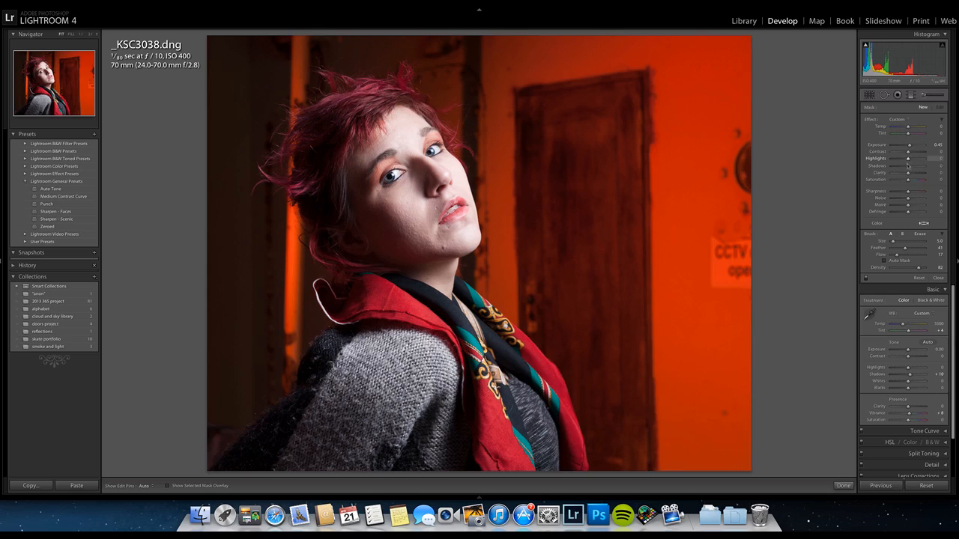
{"action": "left_click_drag", "start_coordinate": [909, 168], "coordinate": [914, 169]}
{"action": "key", "text": "h"}
{"action": "left_click", "coordinate": [356, 172]}
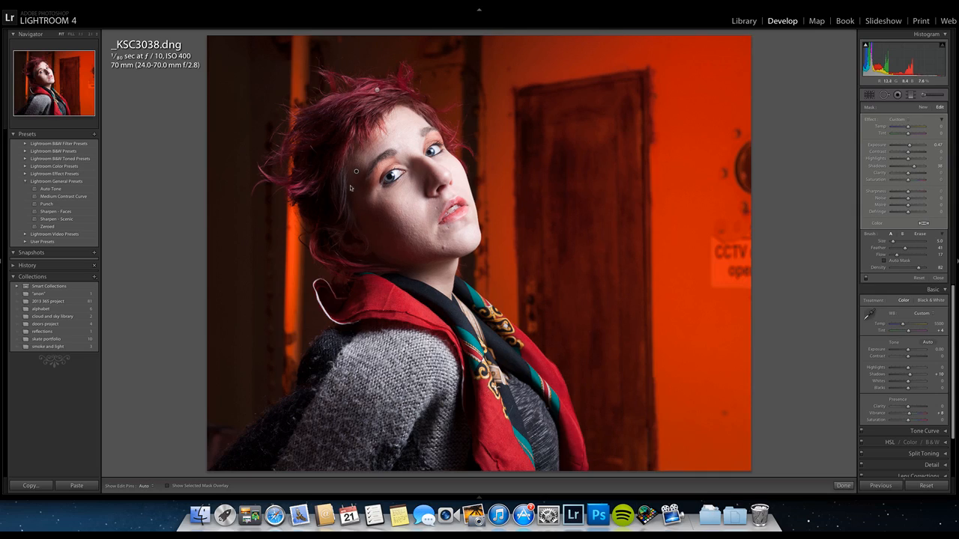
{"action": "key", "text": "h"}
{"action": "key", "text": "h"}
{"action": "key", "text": "h"}
{"action": "key", "text": "h"}
{"action": "key", "text": "h"}
{"action": "key", "text": "h"}
{"action": "key", "text": "h"}
Extend the shadow-lifting brush mask over the hair at the back of the head and finish brushing
{"action": "left_click_drag", "start_coordinate": [326, 109], "coordinate": [294, 141]}
{"action": "key", "text": "h"}
{"action": "left_click_drag", "start_coordinate": [285, 166], "coordinate": [304, 149]}
{"action": "key", "text": "h"}
{"action": "key", "text": "h"}
{"action": "key", "text": "h"}
{"action": "key", "text": "k"}
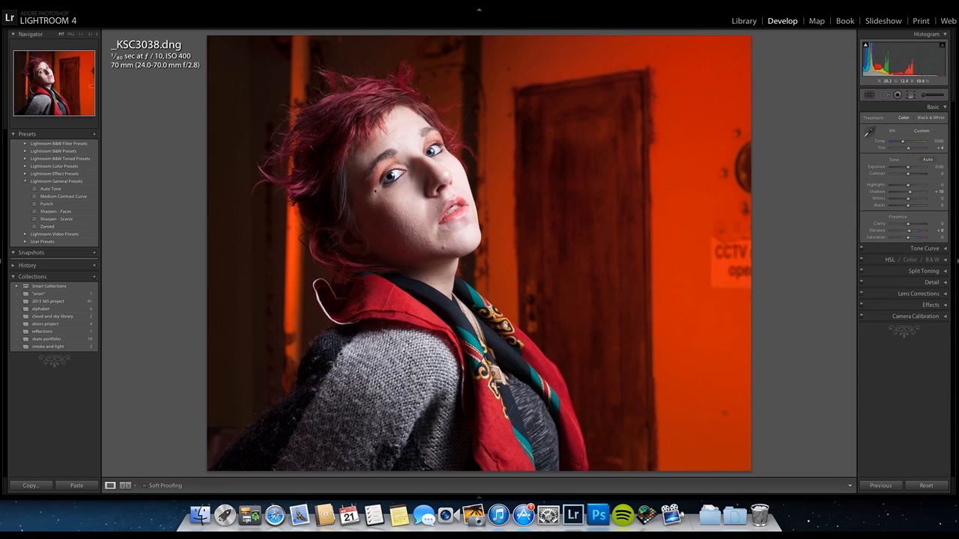
Reopen the adjustment brush and examine the painted hair areas with the edit pins shown and hidden
{"action": "left_click", "coordinate": [925, 95]}
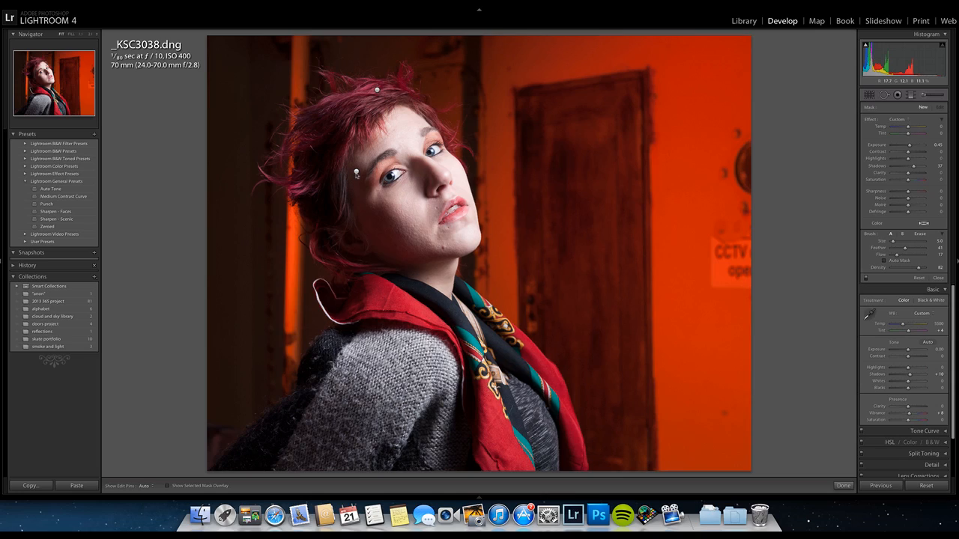
{"action": "left_click", "coordinate": [376, 89]}
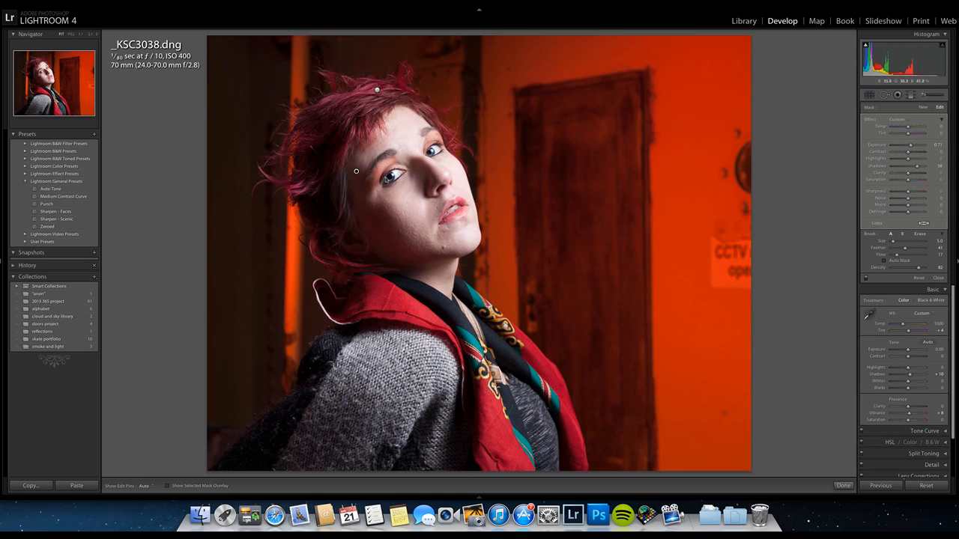
{"action": "key", "text": "h"}
{"action": "key", "text": "h"}
{"action": "key", "text": "h"}
{"action": "key", "text": "h"}
{"action": "key", "text": "h"}
{"action": "key", "text": "h"}
{"action": "key", "text": "h"}
{"action": "key", "text": "h"}
{"action": "key", "text": "h"}
{"action": "key", "text": "h"}
{"action": "key", "text": "h"}
{"action": "left_click", "coordinate": [930, 96]}
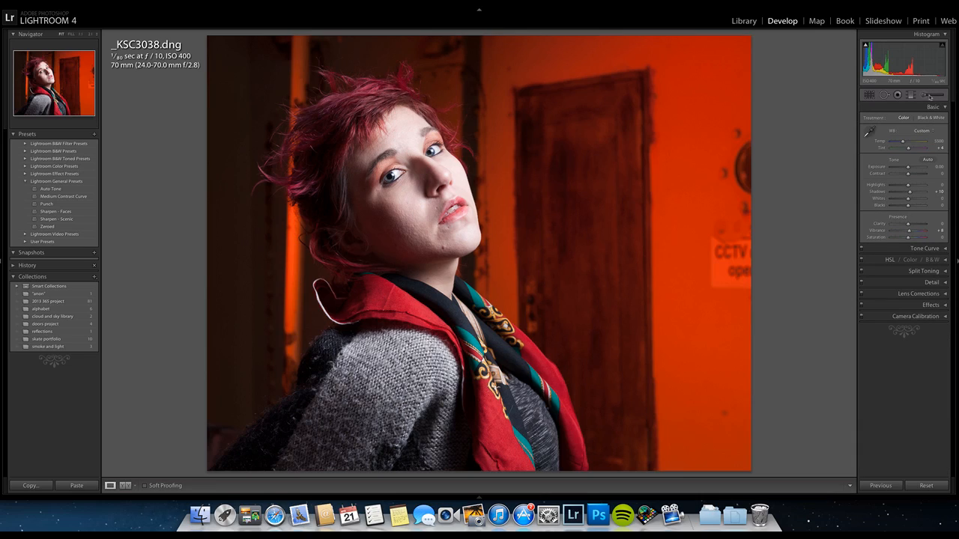
Paint a new brush adjustment with raised Clarity over the hair, using brush size 7.0
{"action": "left_click", "coordinate": [929, 95]}
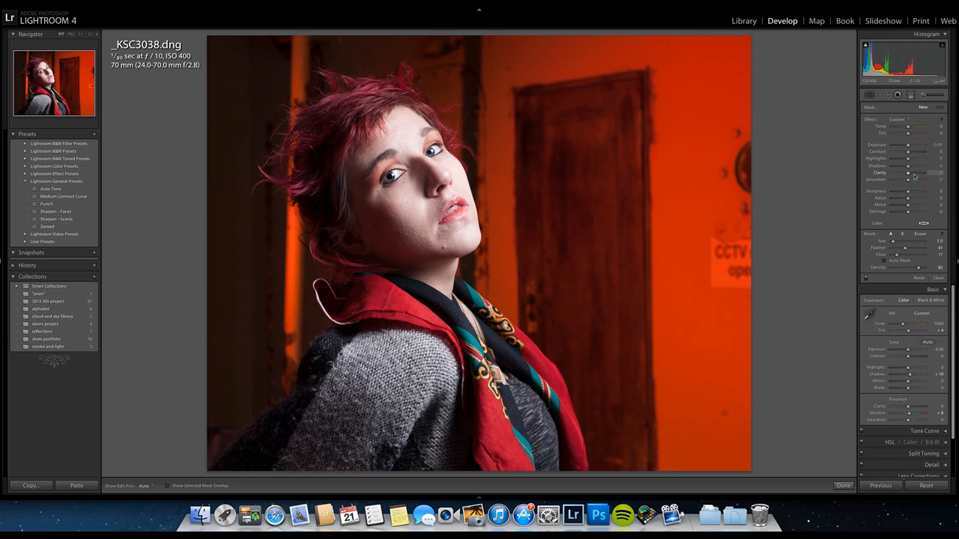
{"action": "left_click_drag", "start_coordinate": [914, 175], "coordinate": [916, 175]}
{"action": "key", "text": "bracketright"}
{"action": "key", "text": "bracketright"}
{"action": "key", "text": "h"}
{"action": "left_click", "coordinate": [320, 197]}
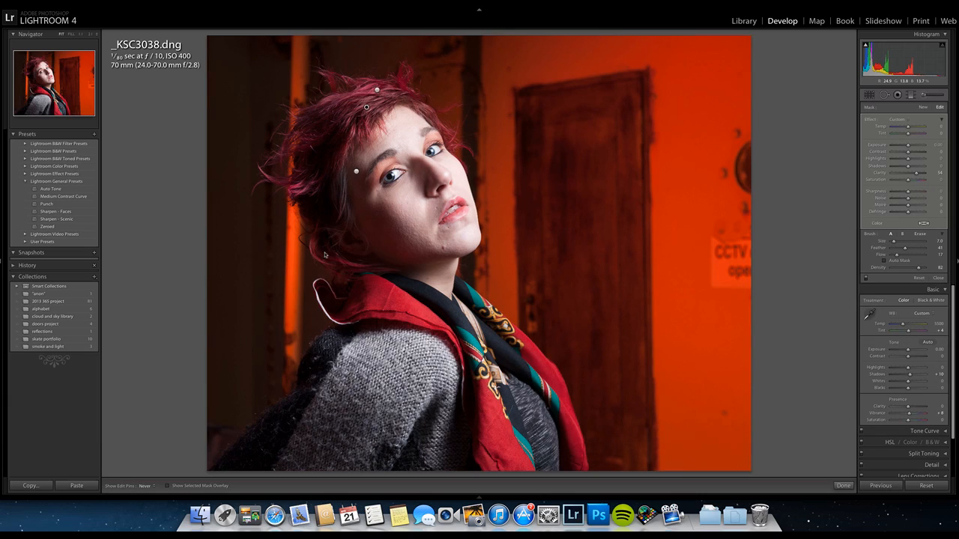
{"action": "key", "text": "h"}
{"action": "left_click", "coordinate": [924, 95]}
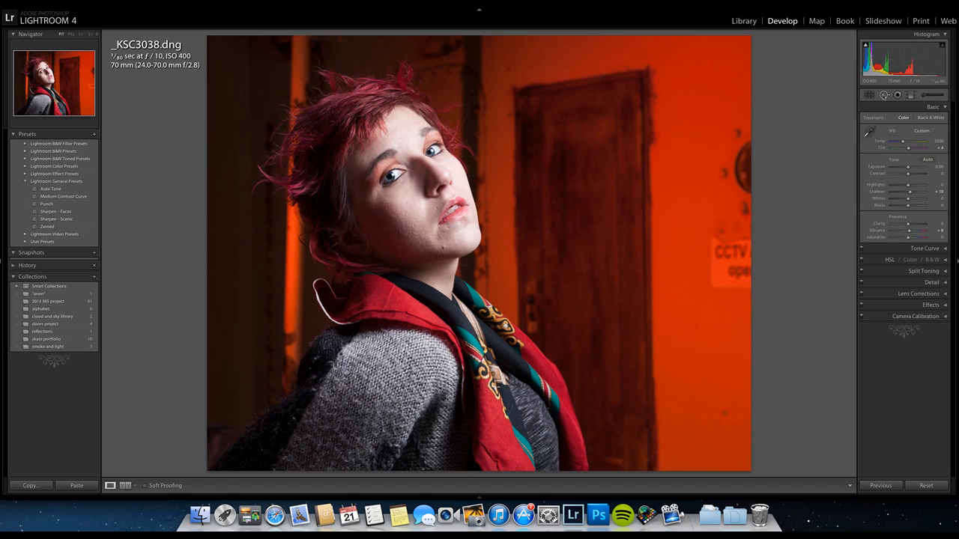
Heal the spot low on the orange wall near the photo's edge with spot removal at size 57
{"action": "left_click", "coordinate": [884, 94]}
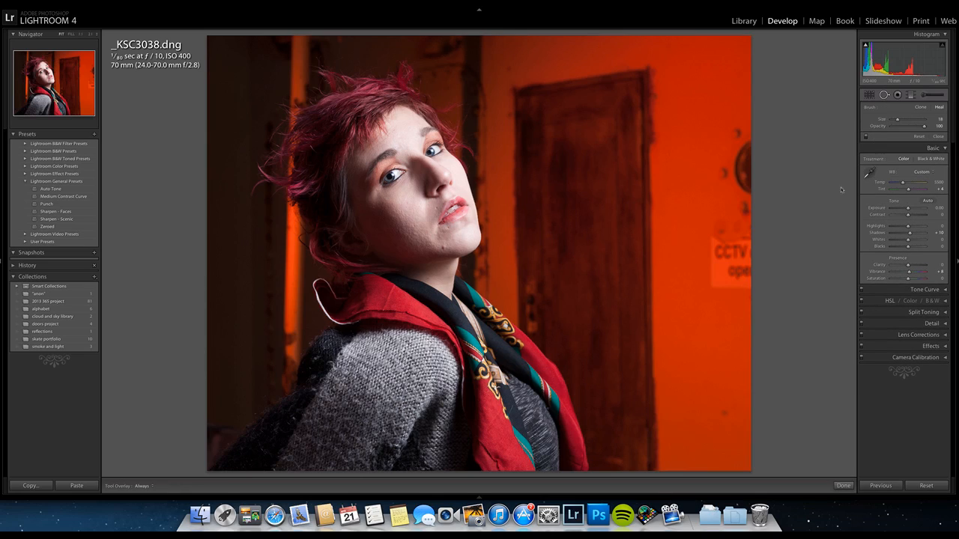
{"action": "scroll", "coordinate": [737, 410], "scroll_direction": "down", "scroll_amount": 5}
{"action": "left_click_drag", "start_coordinate": [892, 121], "coordinate": [893, 121]}
{"action": "key", "text": "bracketright"}
{"action": "key", "text": "bracketright"}
{"action": "key", "text": "bracketright"}
{"action": "key", "text": "bracketright"}
{"action": "key", "text": "bracketright"}
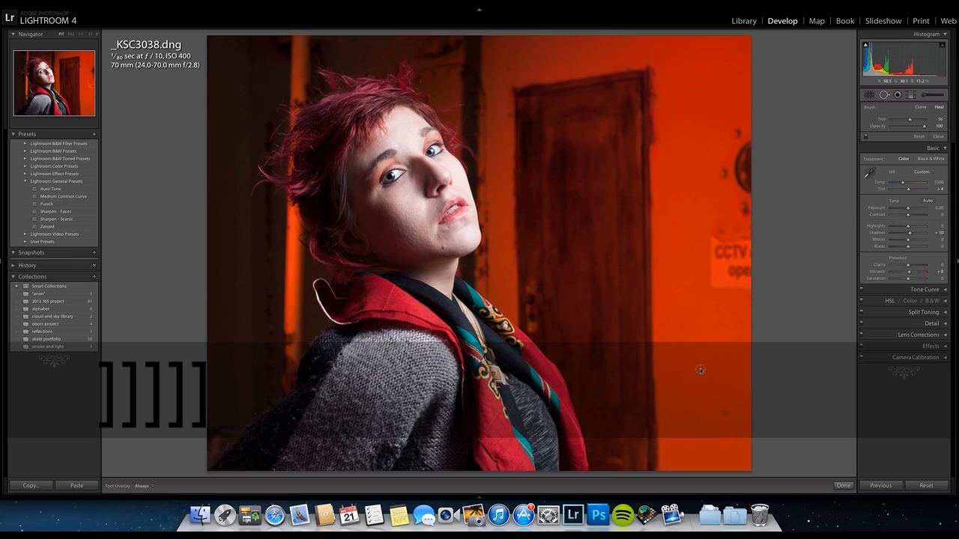
{"action": "left_click", "coordinate": [724, 412]}
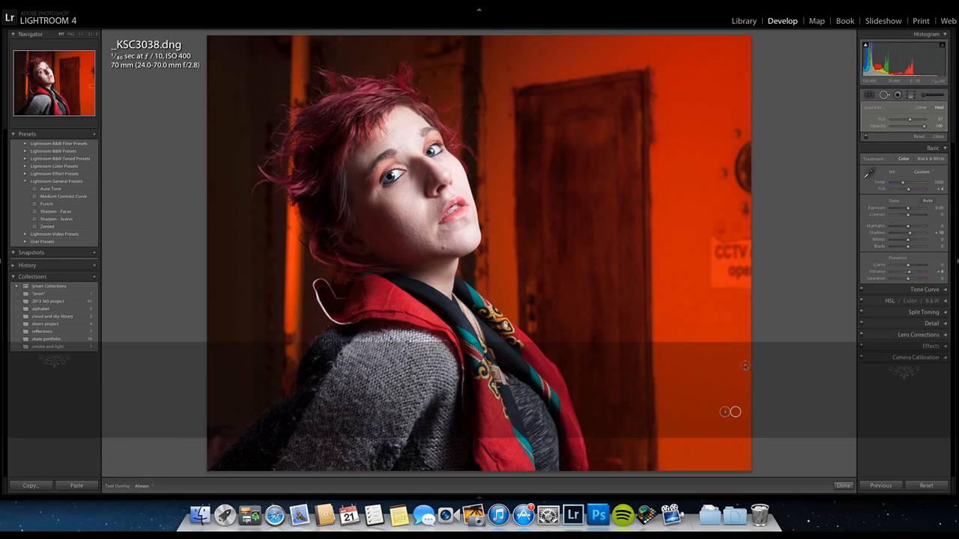
{"action": "left_click", "coordinate": [884, 95]}
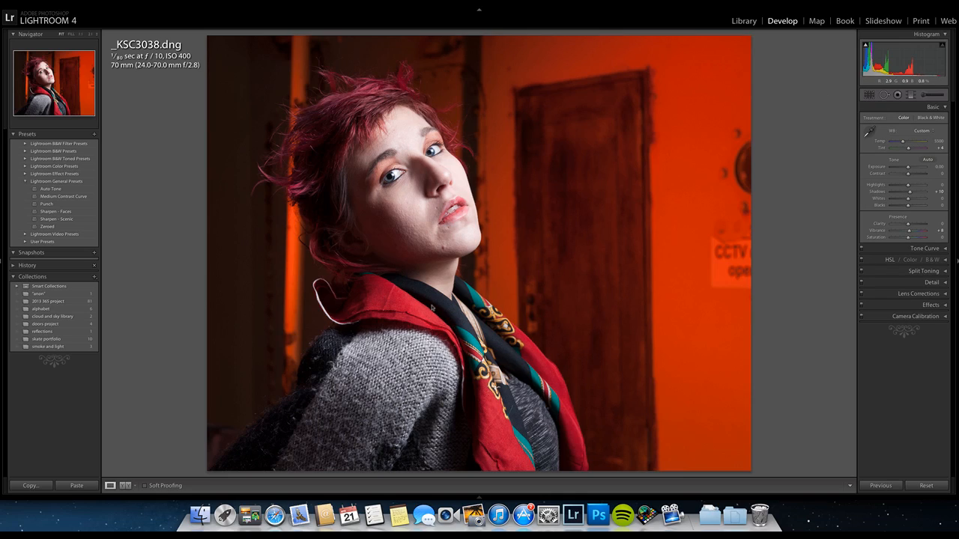
Open the adjusted photo for editing in Adobe Photoshop CS5
{"action": "right_click", "coordinate": [357, 234]}
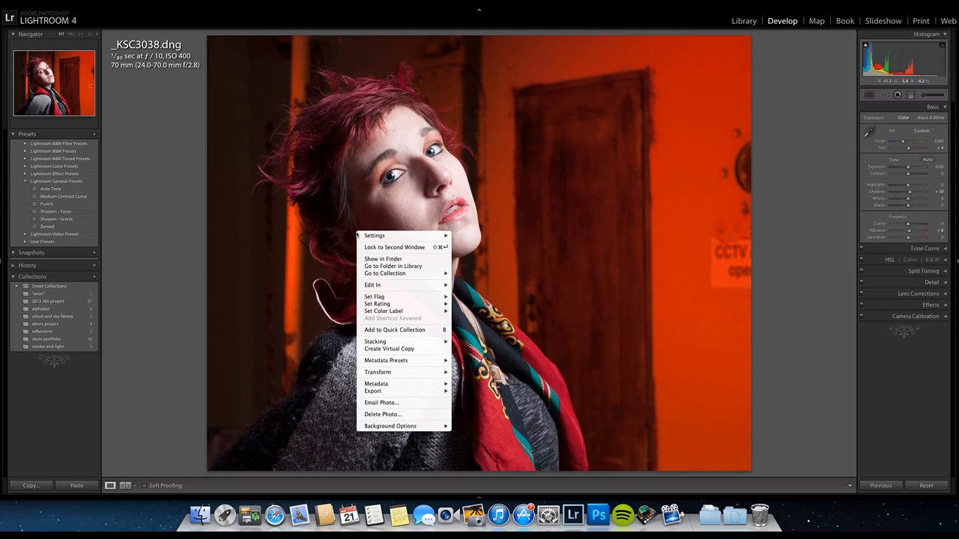
{"action": "mouse_move", "coordinate": [386, 286]}
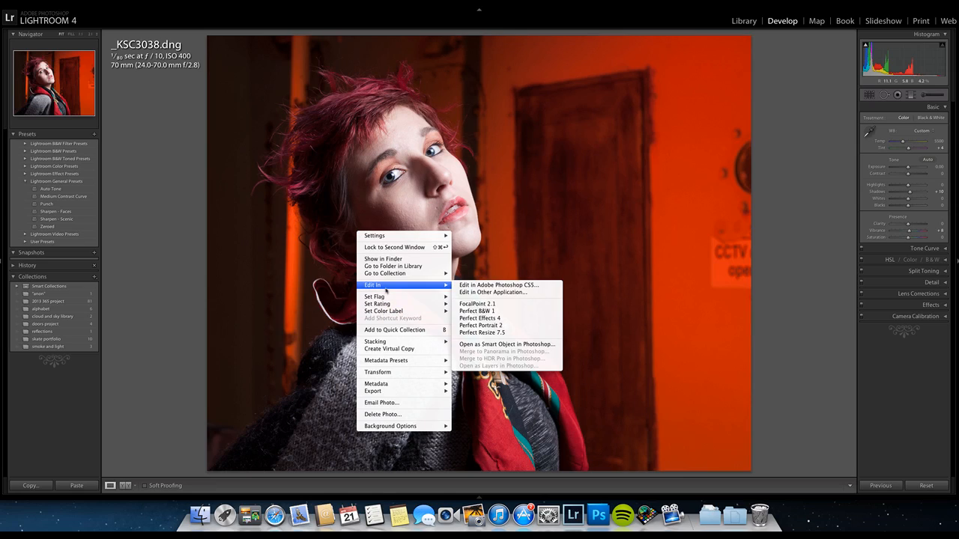
{"action": "left_click", "coordinate": [511, 285]}
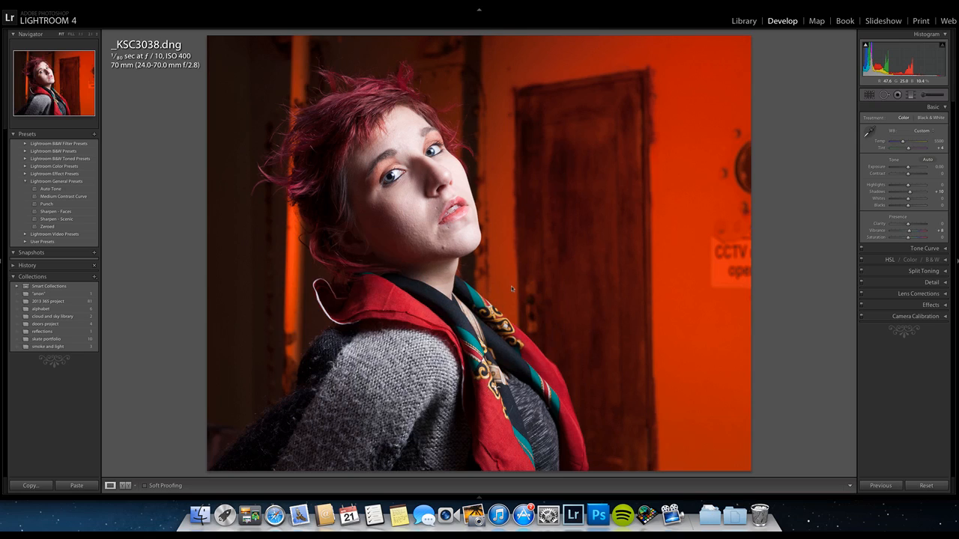
{"action": "left_click", "coordinate": [503, 161]}
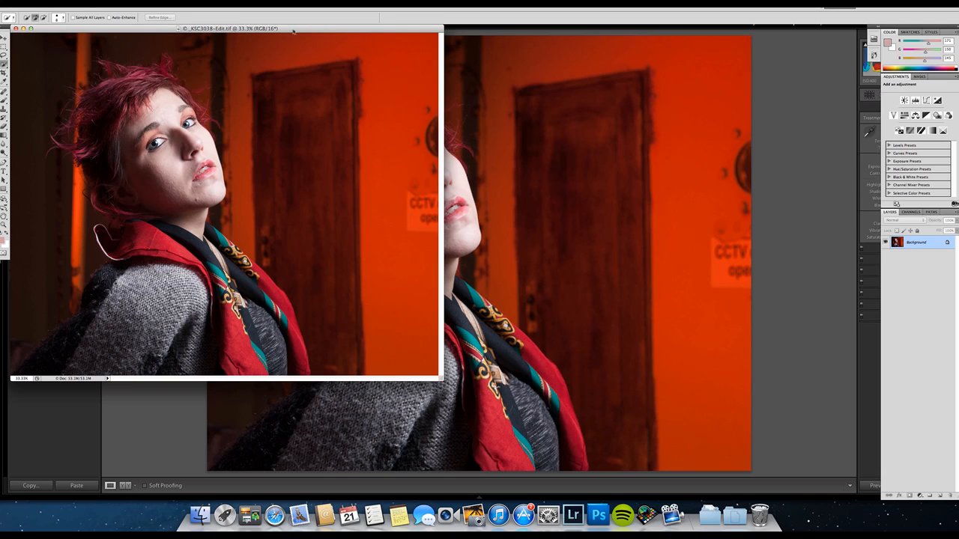
Heal the blemishes beside the nose and on the shaded cheek with a small content-aware Spot Healing Brush
{"action": "left_click_drag", "start_coordinate": [293, 29], "coordinate": [514, 65]}
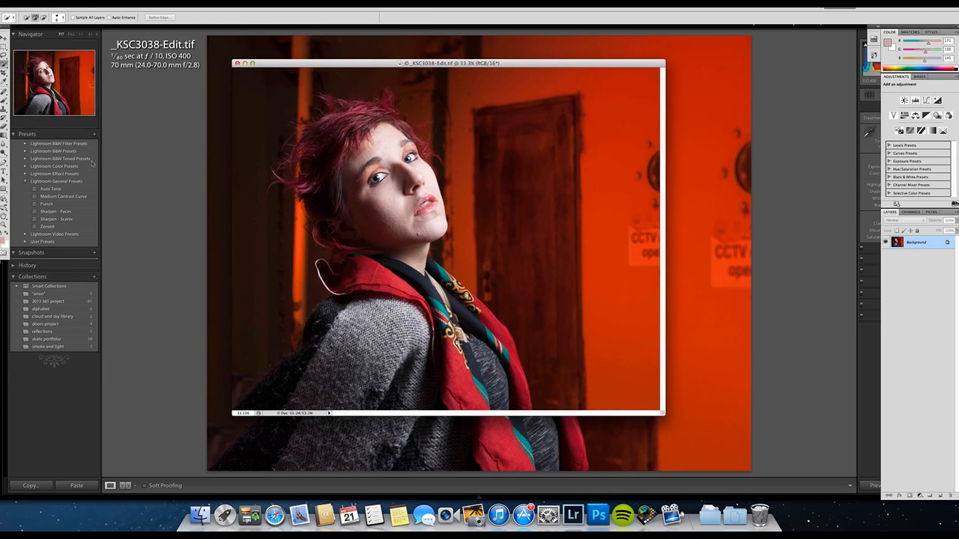
{"action": "left_click", "coordinate": [3, 226]}
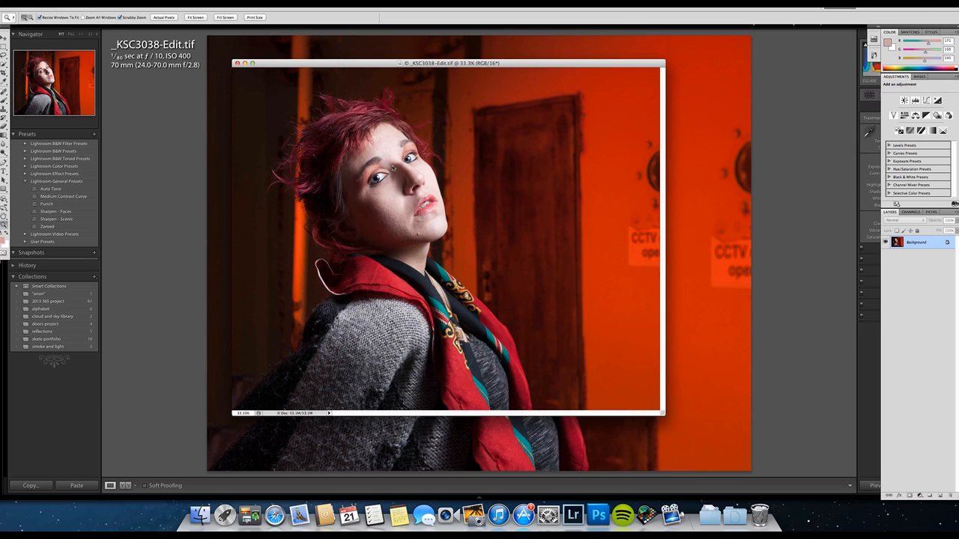
{"action": "left_click", "coordinate": [395, 171]}
{"action": "left_click", "coordinate": [389, 184]}
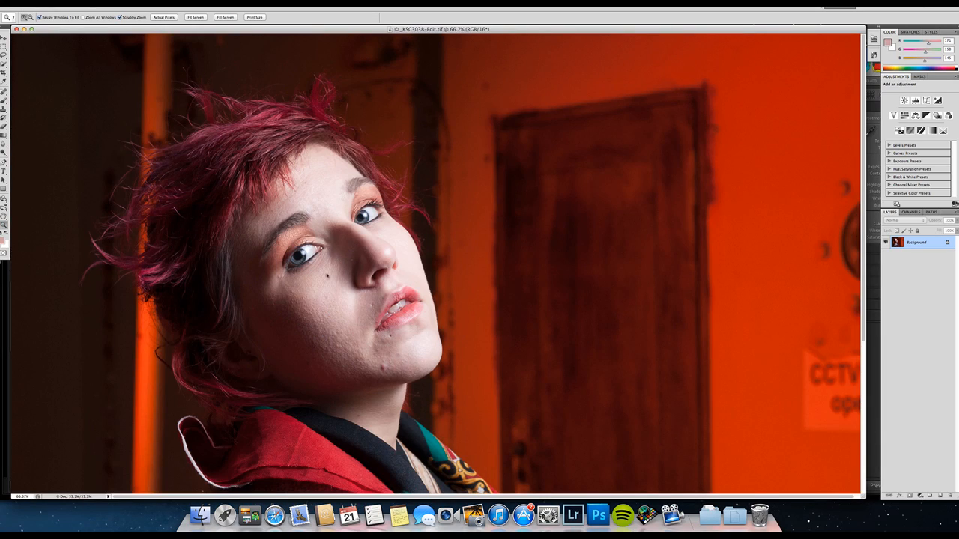
{"action": "scroll", "coordinate": [430, 217], "scroll_direction": "down", "scroll_amount": 5}
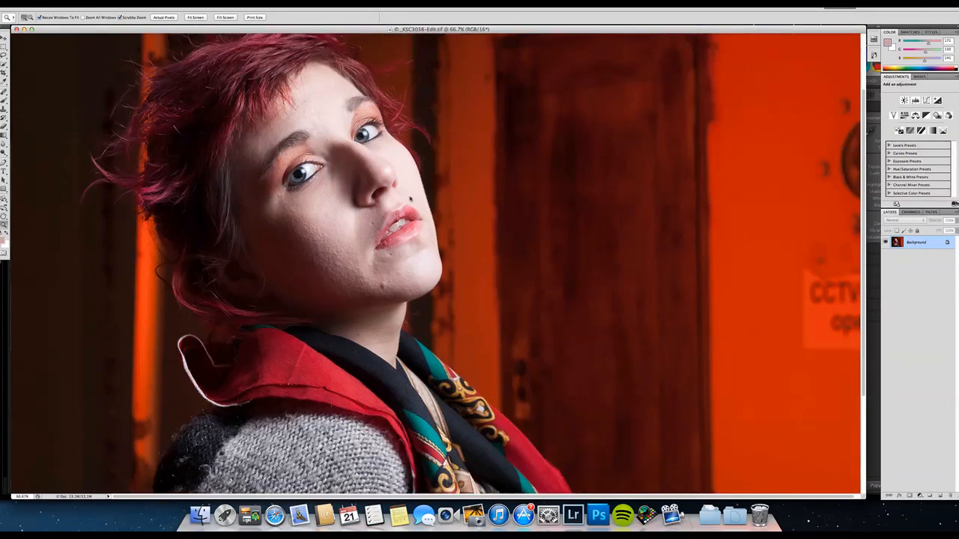
{"action": "scroll", "coordinate": [429, 217], "scroll_direction": "up", "scroll_amount": 3}
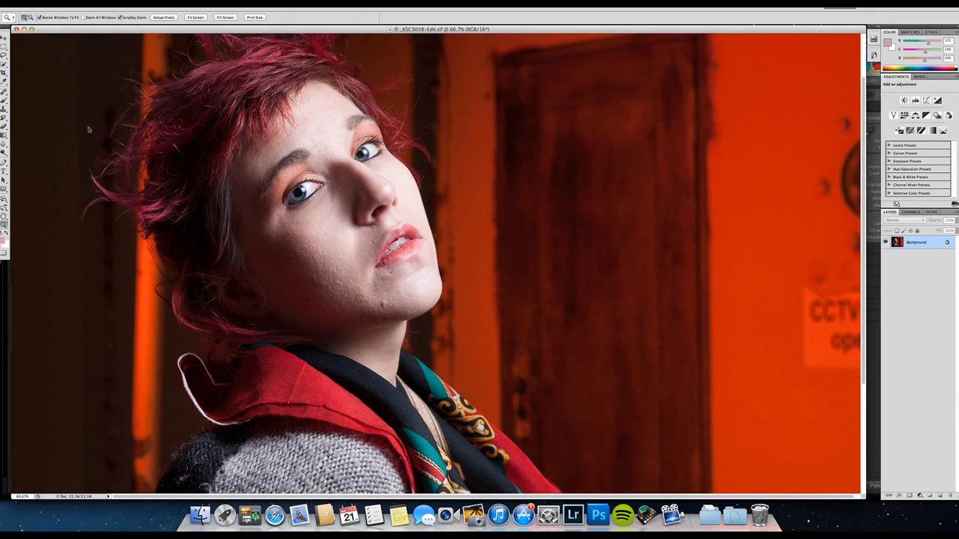
{"action": "left_click", "coordinate": [3, 92]}
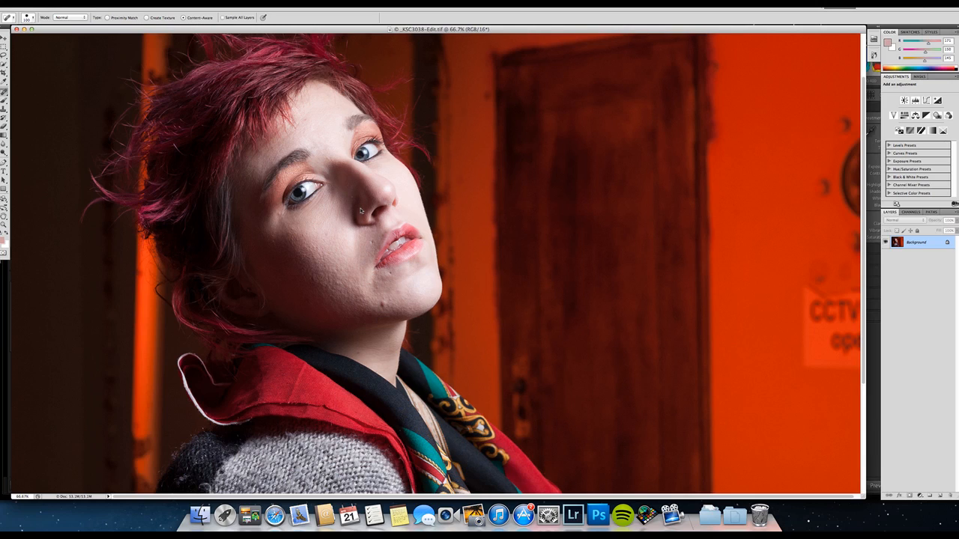
{"action": "key", "text": "bracketleft"}
{"action": "key", "text": "bracketleft"}
{"action": "key", "text": "bracketleft"}
{"action": "key", "text": "bracketleft"}
{"action": "key", "text": "bracketleft"}
{"action": "key", "text": "bracketleft"}
{"action": "key", "text": "bracketleft"}
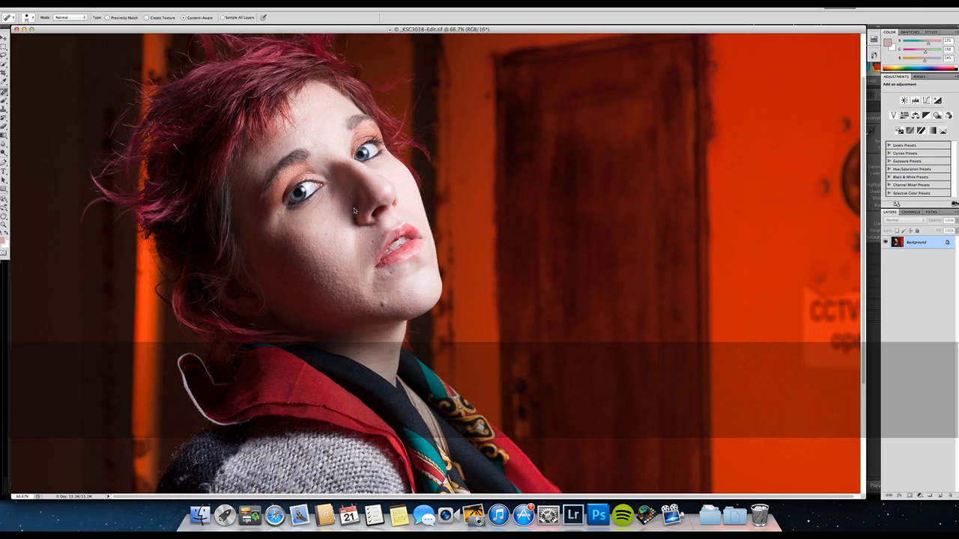
{"action": "key", "text": "bracketleft"}
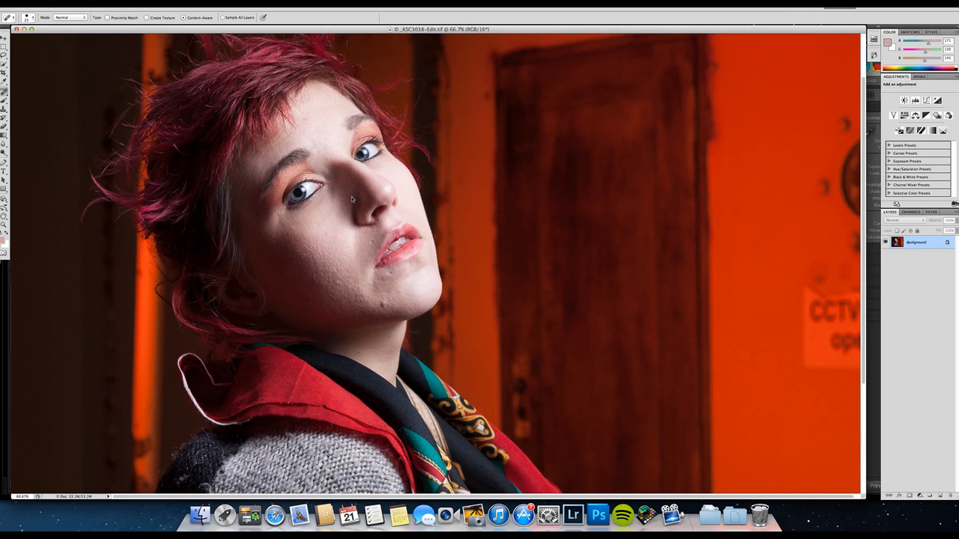
{"action": "left_click", "coordinate": [352, 199]}
{"action": "left_click", "coordinate": [362, 238]}
{"action": "left_click", "coordinate": [322, 236]}
{"action": "left_click", "coordinate": [290, 231]}
Heal the small spots on the forehead, around the eyebrow and below the eye with a smaller healing brush
{"action": "key", "text": "bracketleft"}
{"action": "key", "text": "bracketleft"}
{"action": "key", "text": "bracketleft"}
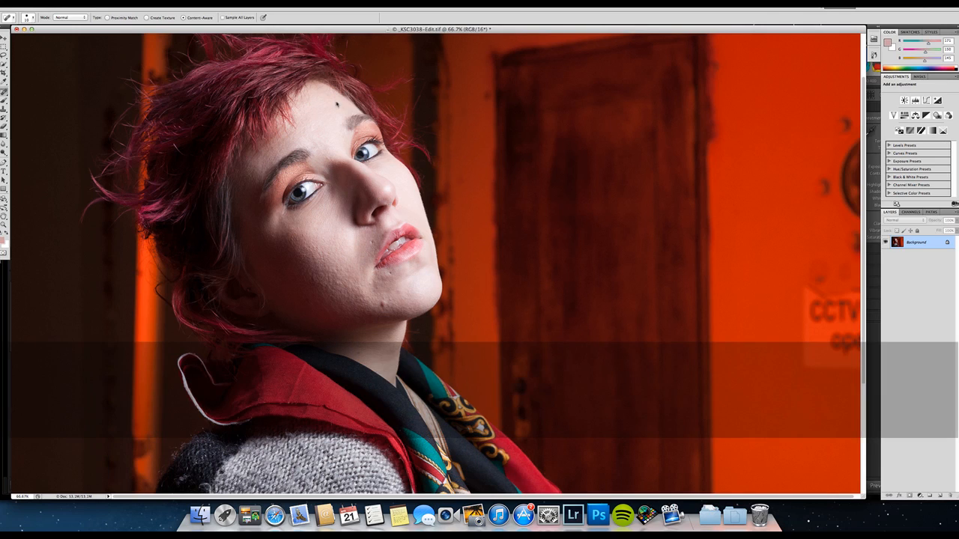
{"action": "left_click", "coordinate": [334, 96]}
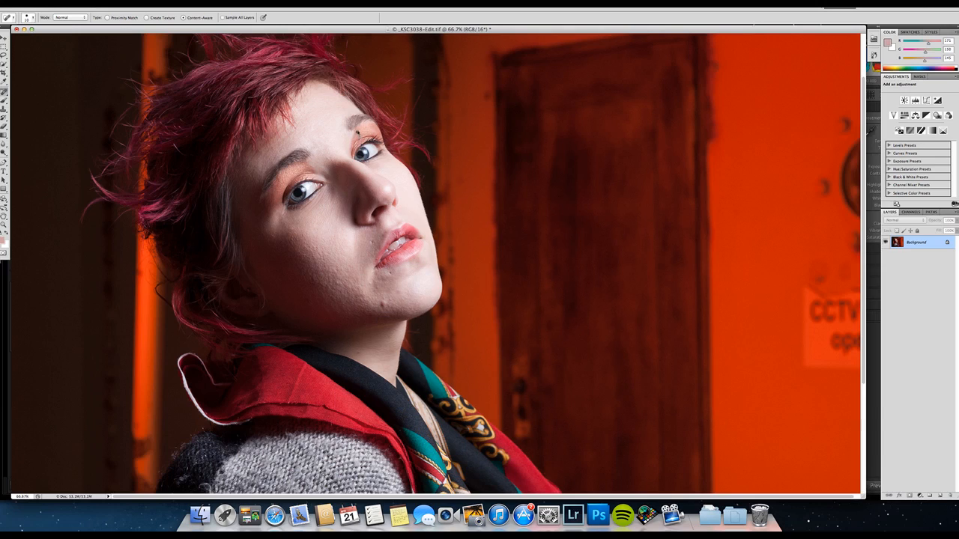
{"action": "left_click", "coordinate": [288, 179]}
{"action": "left_click_drag", "start_coordinate": [293, 134], "coordinate": [271, 149]}
{"action": "left_click", "coordinate": [302, 118]}
{"action": "left_click", "coordinate": [304, 237]}
Heal the remaining small marks on the chin, cheek, nose and near the far eyebrow
{"action": "left_click", "coordinate": [382, 305]}
{"action": "left_click", "coordinate": [398, 296]}
{"action": "left_click", "coordinate": [338, 285]}
{"action": "left_click", "coordinate": [375, 198]}
{"action": "left_click", "coordinate": [356, 133]}
{"action": "left_click", "coordinate": [353, 171]}
{"action": "left_click", "coordinate": [334, 278]}
{"action": "left_click", "coordinate": [270, 240]}
{"action": "left_click", "coordinate": [388, 293]}
Duplicate the Background layer and apply a blur filter to the copy
{"action": "left_click_drag", "start_coordinate": [897, 244], "coordinate": [939, 496]}
{"action": "left_click_drag", "start_coordinate": [939, 496], "coordinate": [940, 496]}
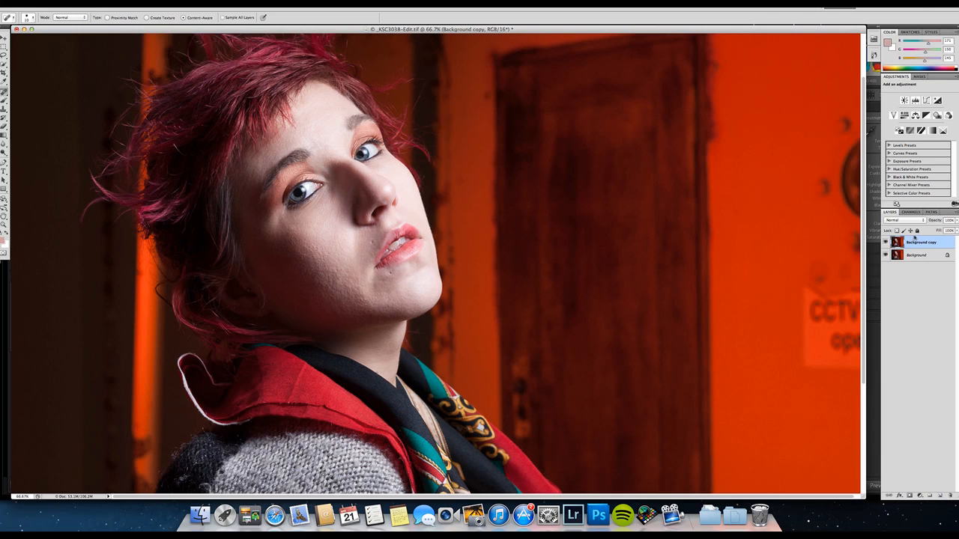
{"action": "left_click", "coordinate": [157, 2]}
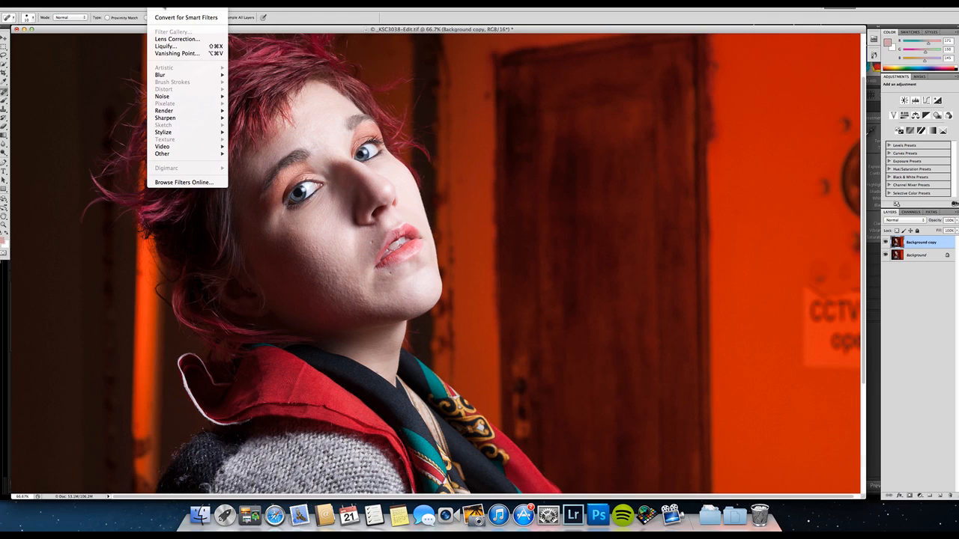
{"action": "left_click", "coordinate": [164, 3]}
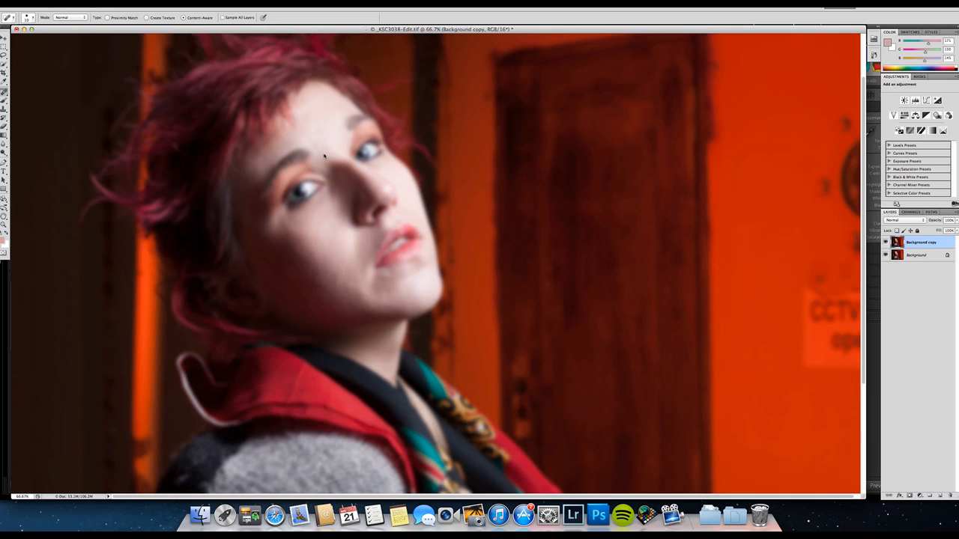
Hide the blurred Background copy behind a black layer mask
{"action": "scroll", "coordinate": [325, 156], "scroll_direction": "right", "scroll_amount": 1}
{"action": "scroll", "coordinate": [398, 199], "scroll_direction": "up", "scroll_amount": 2}
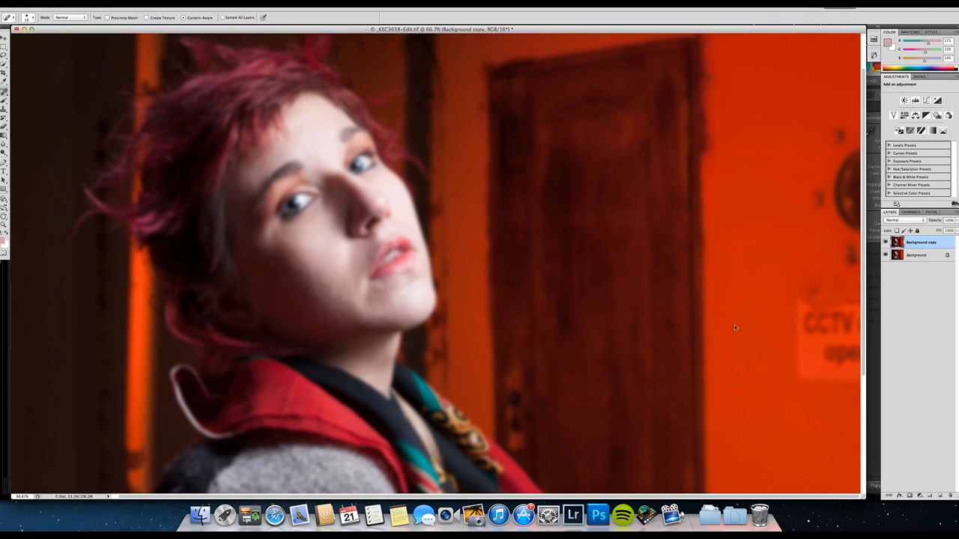
{"action": "key", "text": "alt"}
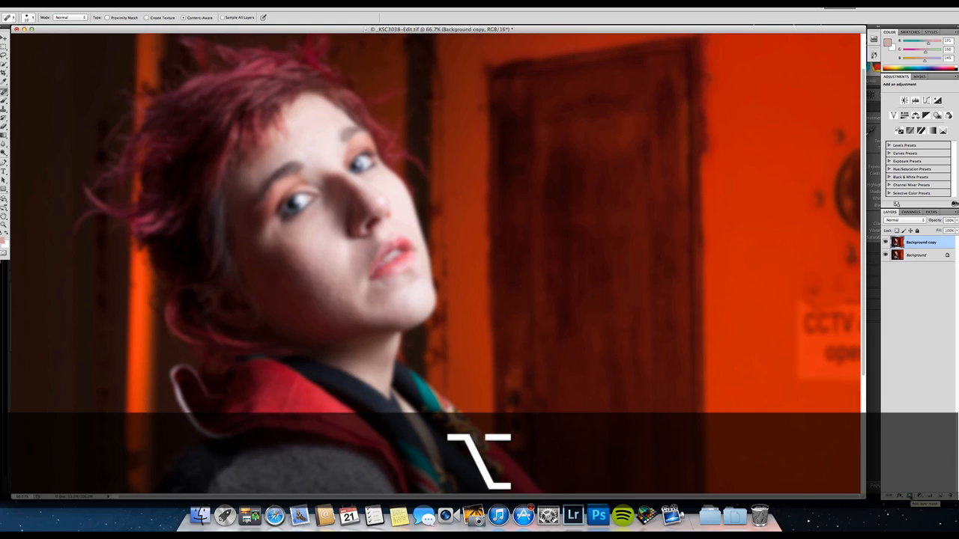
{"action": "left_click", "coordinate": [908, 496], "text": "alt"}
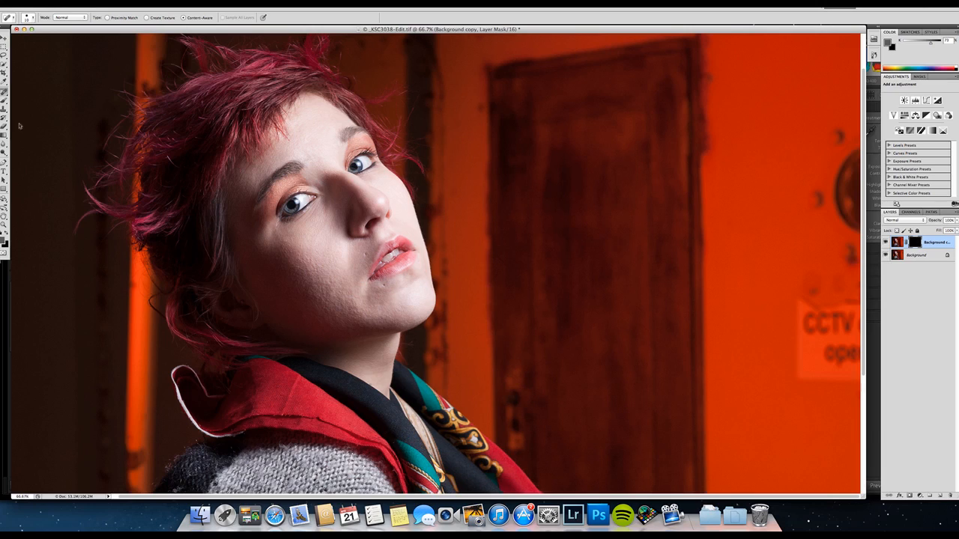
Paint white on the mask with a low-opacity brush to smooth the forehead, nose bridge and shaded cheek
{"action": "left_click", "coordinate": [5, 98]}
{"action": "left_click", "coordinate": [7, 234]}
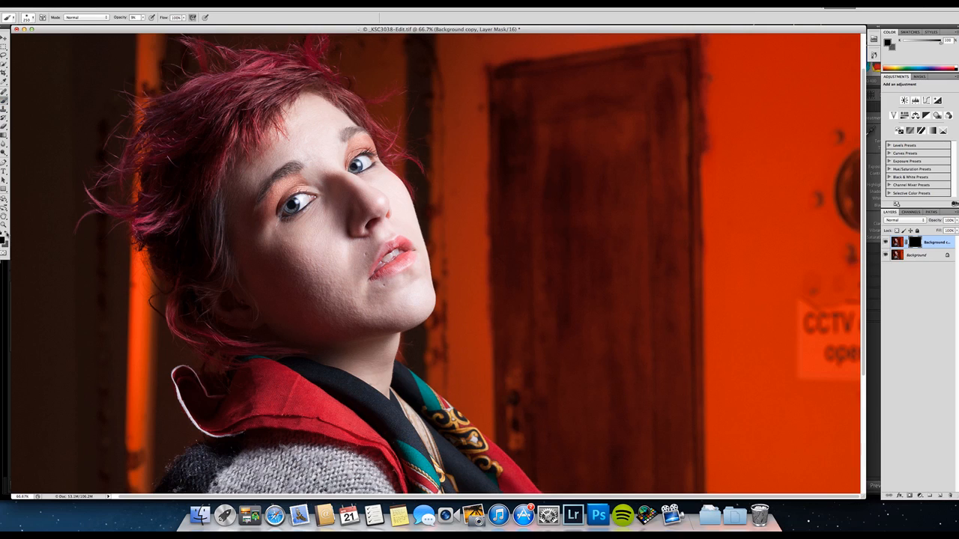
{"action": "left_click", "coordinate": [3, 234]}
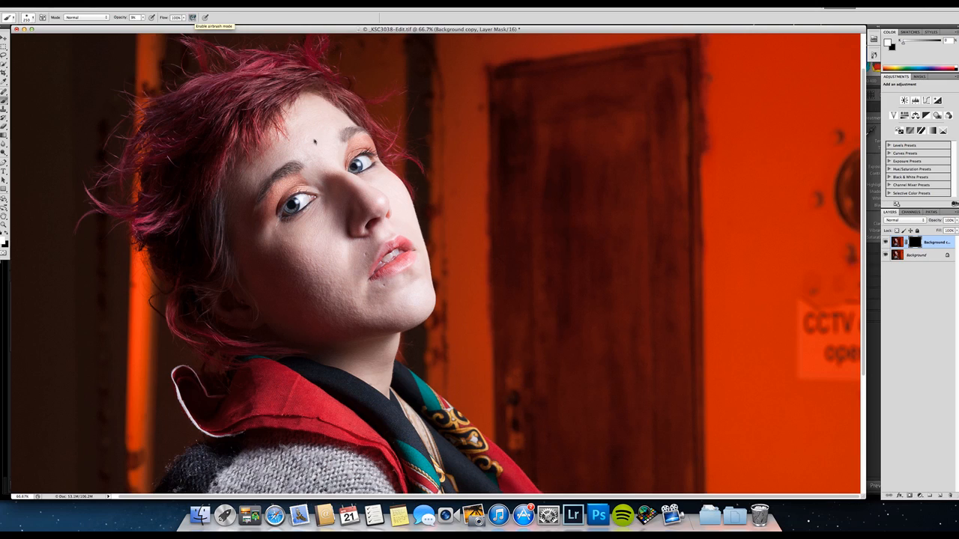
{"action": "key", "text": "bracketleft"}
{"action": "key", "text": "bracketleft"}
{"action": "key", "text": "bracketleft"}
{"action": "left_click_drag", "start_coordinate": [295, 128], "coordinate": [294, 127]}
{"action": "left_click_drag", "start_coordinate": [315, 166], "coordinate": [313, 173]}
{"action": "left_click_drag", "start_coordinate": [268, 264], "coordinate": [260, 244]}
Reveal more of the blur over the cheek and beside the mouth, varying the mask brush size
{"action": "key", "text": "bracketleft"}
{"action": "key", "text": "bracketleft"}
{"action": "key", "text": "bracketleft"}
{"action": "key", "text": "bracketright"}
{"action": "key", "text": "bracketright"}
{"action": "key", "text": "bracketright"}
{"action": "key", "text": "bracketright"}
{"action": "key", "text": "bracketright"}
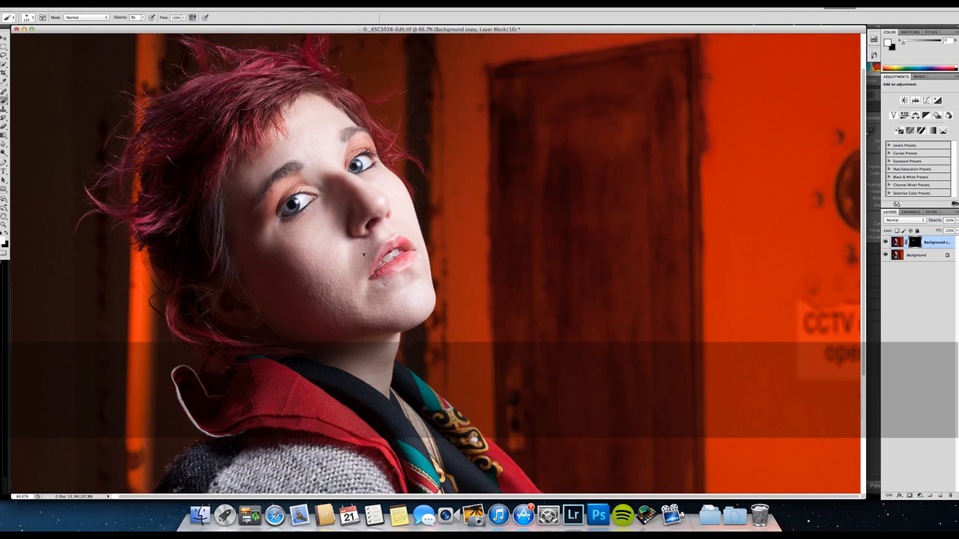
{"action": "key", "text": "bracketleft"}
{"action": "key", "text": "bracketleft"}
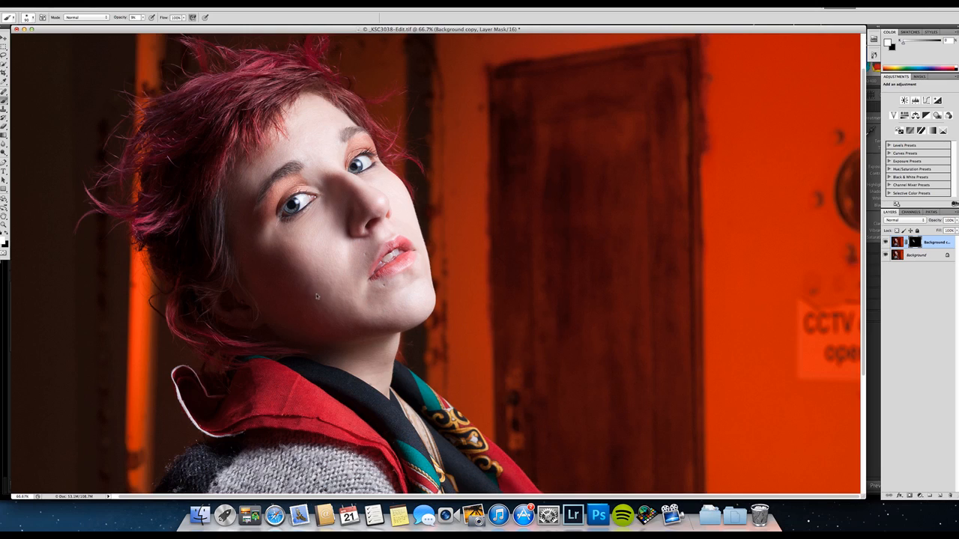
{"action": "left_click", "coordinate": [334, 271]}
Refine the skin smoothing around the eyes and cheek on the mask with progressively smaller brush sizes
{"action": "key", "text": "bracketright"}
{"action": "key", "text": "bracketright"}
{"action": "key", "text": "bracketright"}
{"action": "key", "text": "bracketleft"}
{"action": "key", "text": "bracketleft"}
{"action": "key", "text": "bracketleft"}
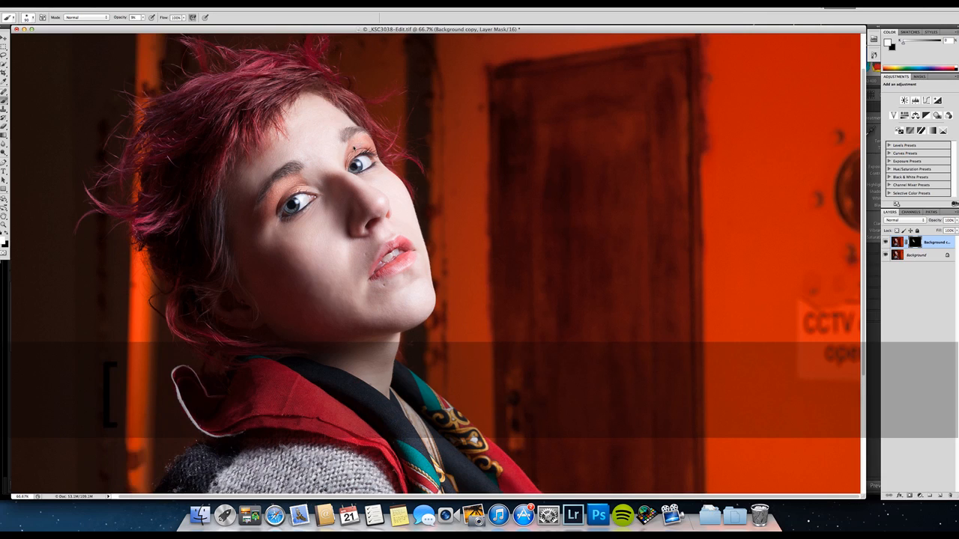
{"action": "key", "text": "bracketleft"}
{"action": "key", "text": "bracketleft"}
{"action": "key", "text": "bracketleft"}
{"action": "key", "text": "bracketleft"}
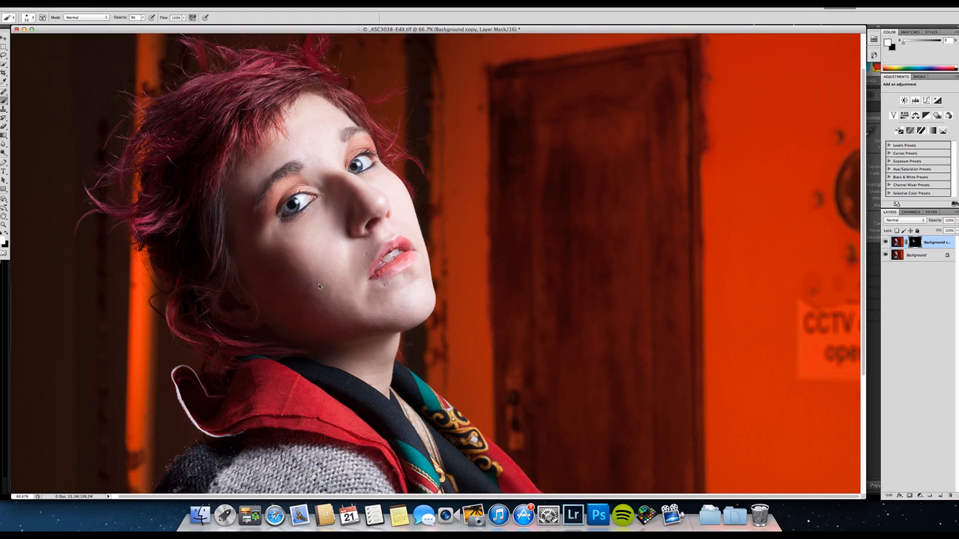
Select the Background layer and sample the cheek's skin tone as the painting colour
{"action": "key", "text": "alt"}
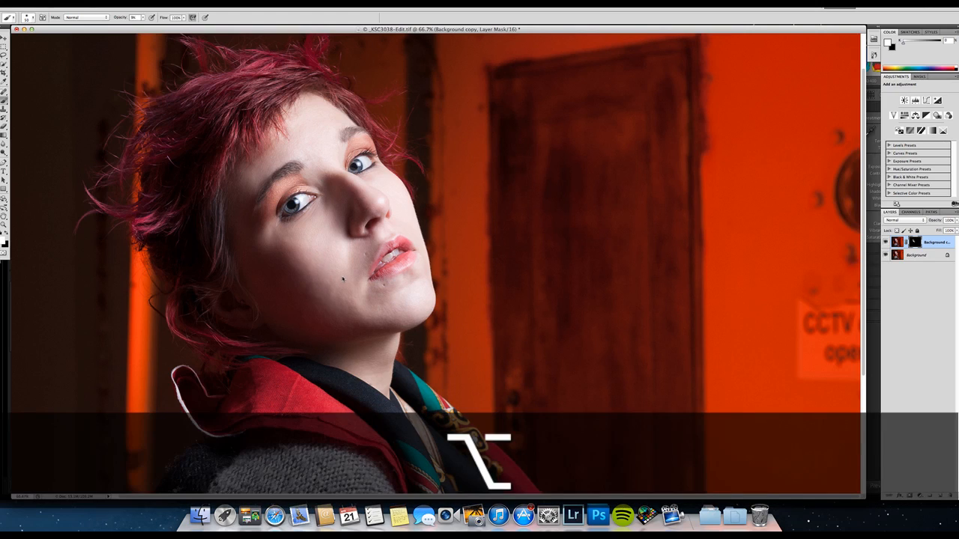
{"action": "left_click", "coordinate": [900, 257]}
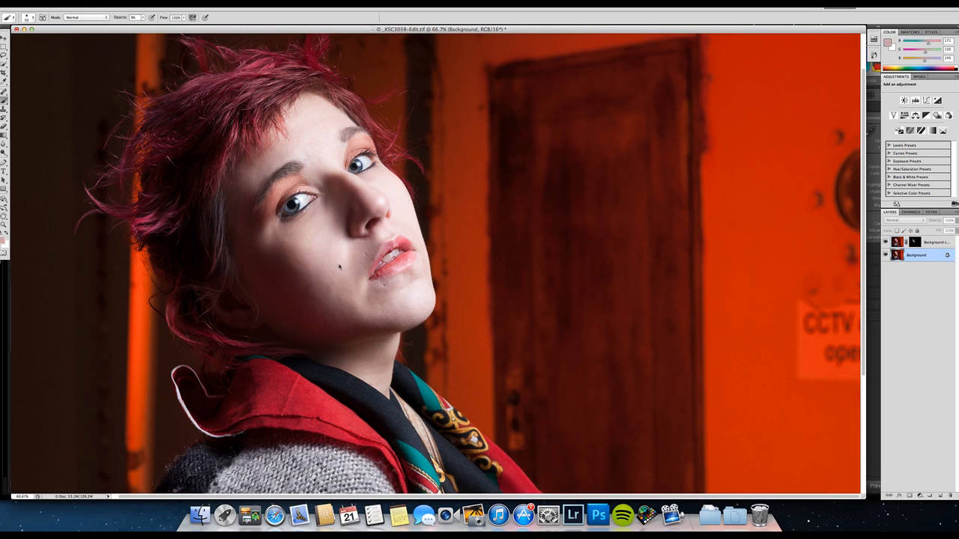
{"action": "key", "text": "alt"}
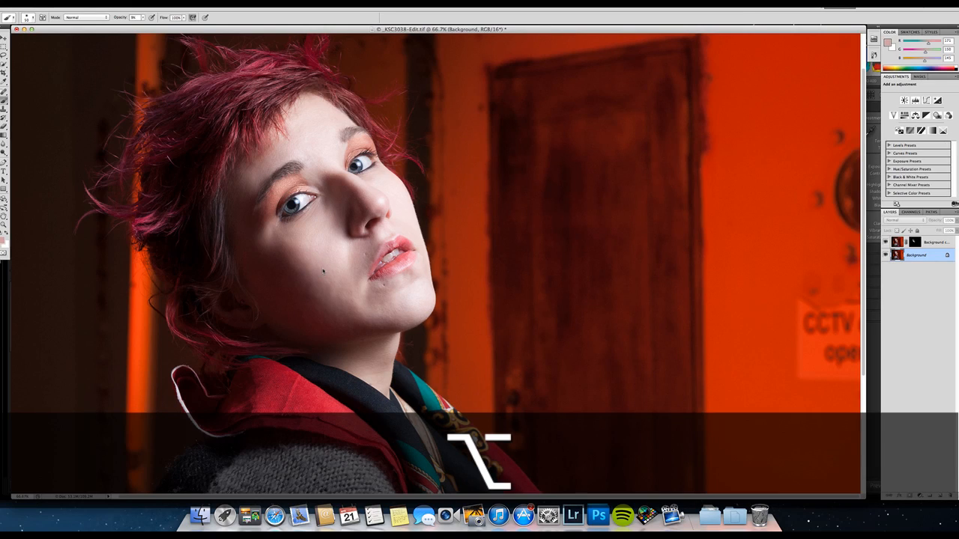
{"action": "left_click", "coordinate": [317, 270], "text": "alt"}
Paint the sampled skin tone over the shaded cheek with a much larger brush at reduced opacity
{"action": "key", "text": "bracketright"}
{"action": "key", "text": "bracketright"}
{"action": "key", "text": "bracketright"}
{"action": "key", "text": "bracketright"}
{"action": "key", "text": "bracketright"}
{"action": "key", "text": "bracketright"}
{"action": "key", "text": "bracketright"}
{"action": "key", "text": "bracketright"}
{"action": "key", "text": "bracketright"}
{"action": "key", "text": "bracketright"}
{"action": "key", "text": "bracketright"}
{"action": "key", "text": "bracketright"}
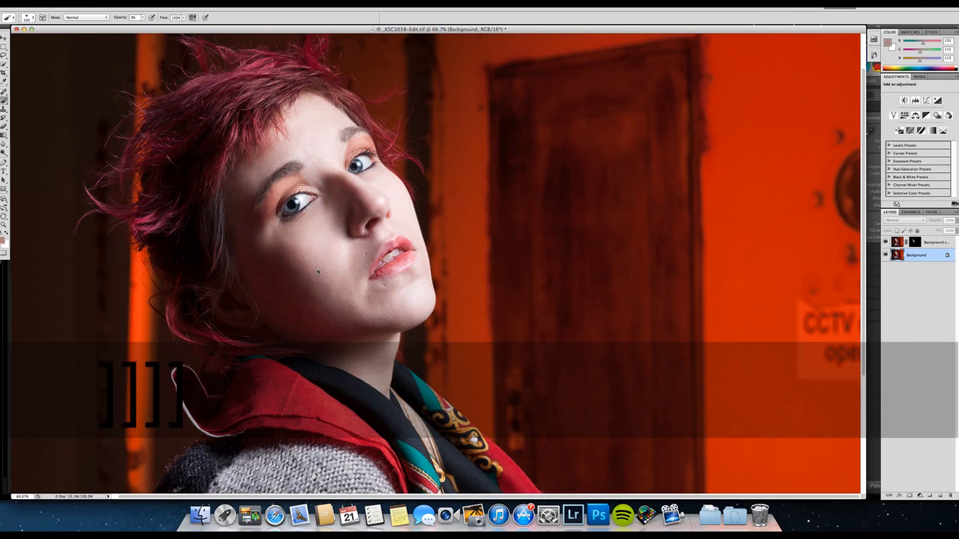
{"action": "key", "text": "bracketleft"}
{"action": "key", "text": "bracketleft"}
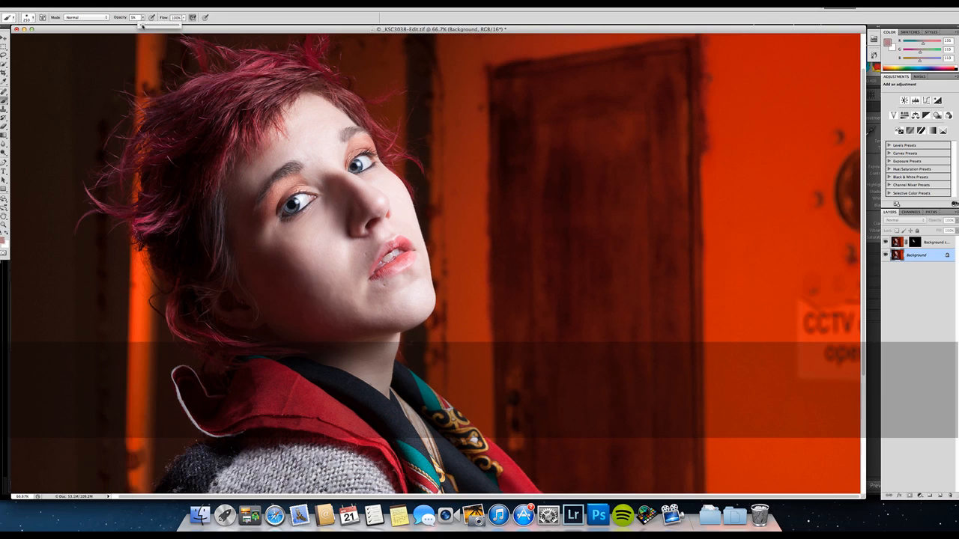
{"action": "left_click", "coordinate": [307, 251]}
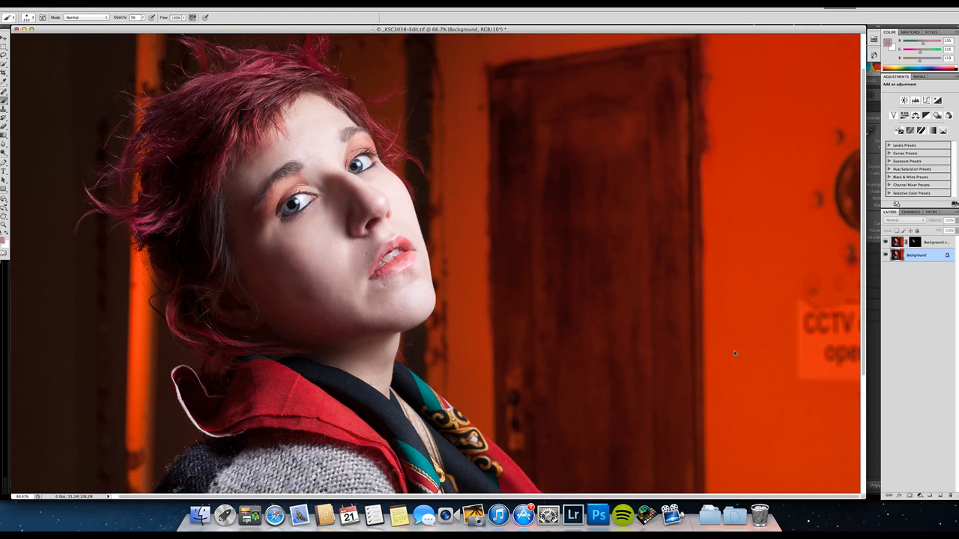
Reduce the opacity of the blurred Background copy layer to about 80%
{"action": "left_click", "coordinate": [922, 242]}
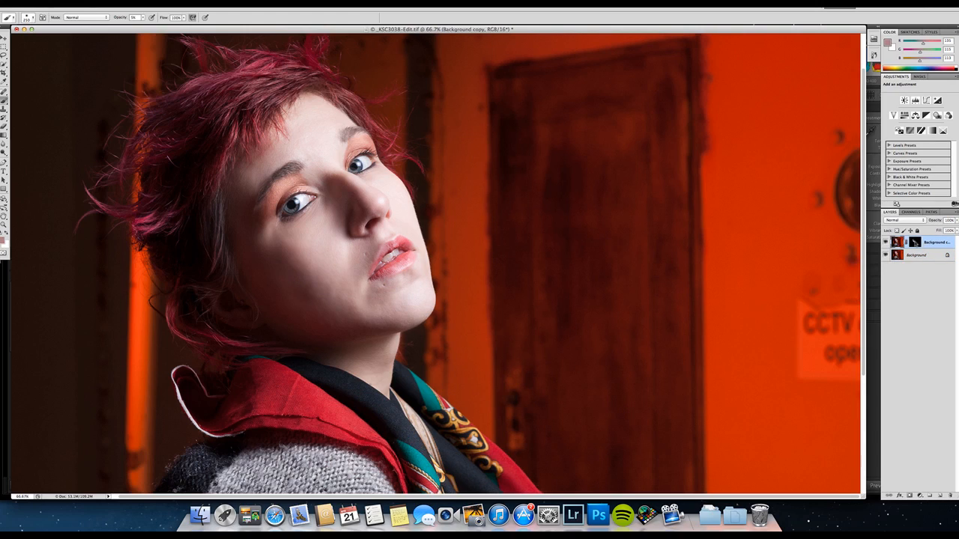
{"action": "left_click", "coordinate": [955, 218]}
{"action": "left_click_drag", "start_coordinate": [954, 229], "coordinate": [918, 230]}
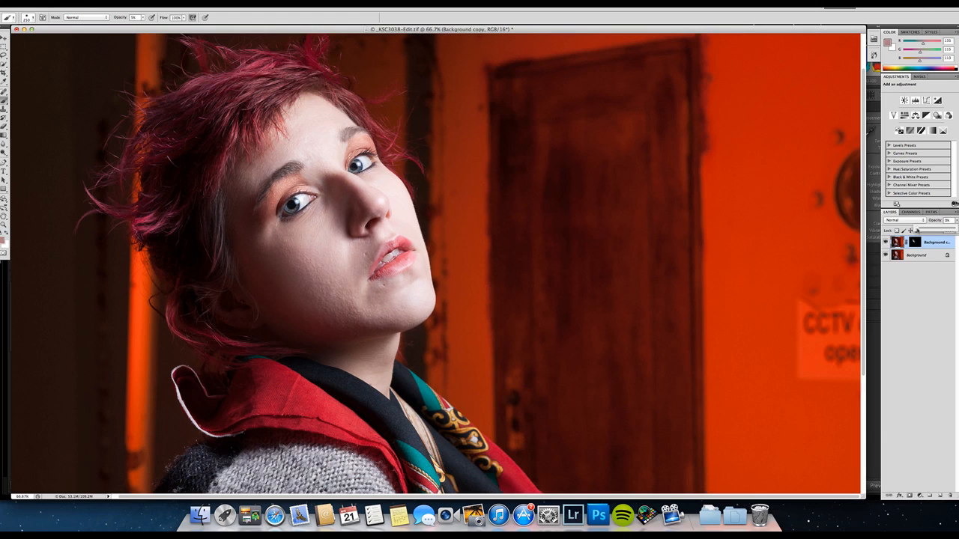
{"action": "left_click_drag", "start_coordinate": [943, 232], "coordinate": [945, 231]}
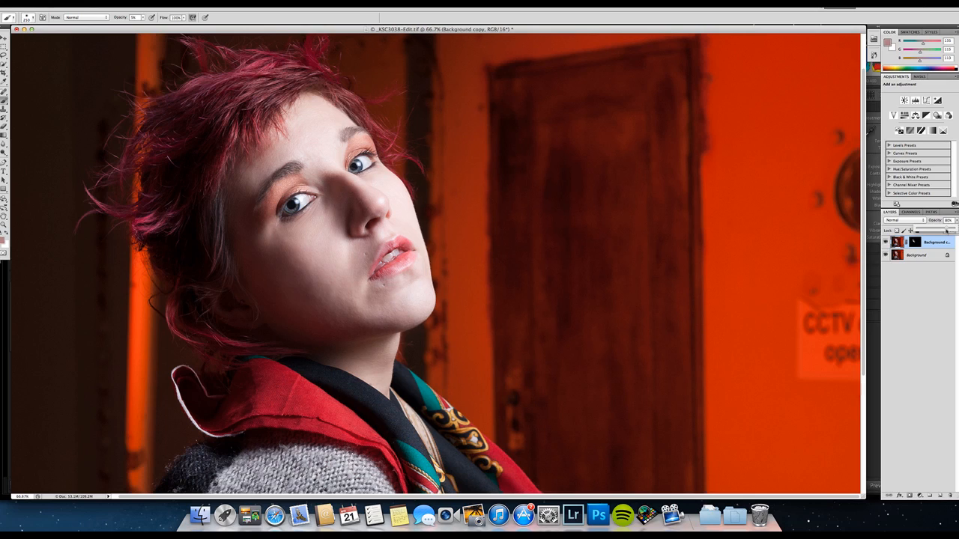
Paint more white on the Background copy's layer mask over the nose and cheek with a smaller brush
{"action": "left_click", "coordinate": [914, 242]}
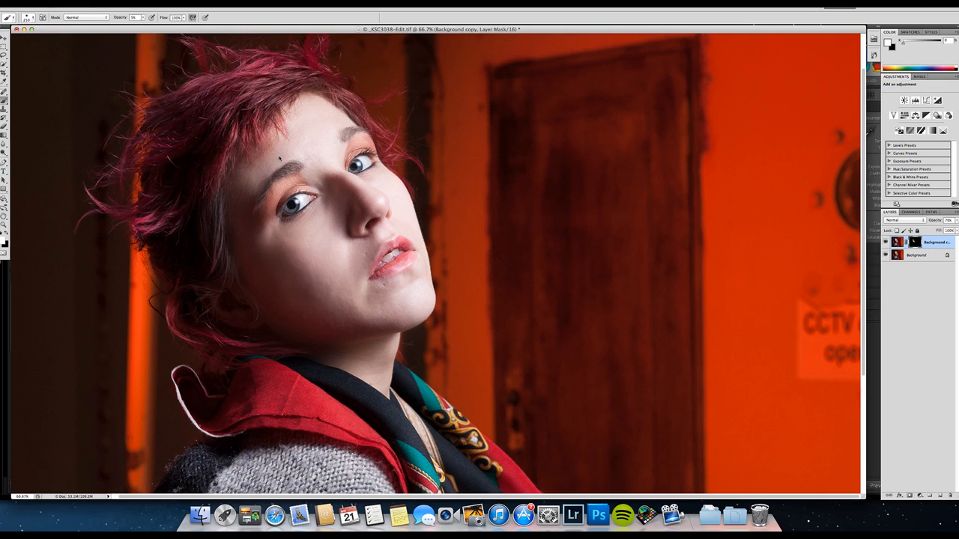
{"action": "key", "text": "bracketleft"}
{"action": "key", "text": "bracketleft"}
{"action": "key", "text": "bracketleft"}
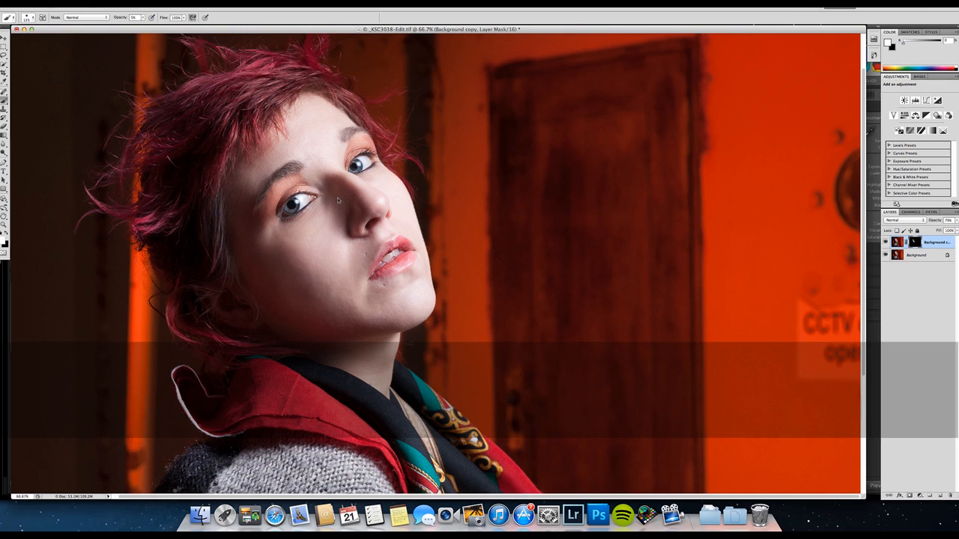
{"action": "key", "text": "bracketright"}
{"action": "key", "text": "bracketright"}
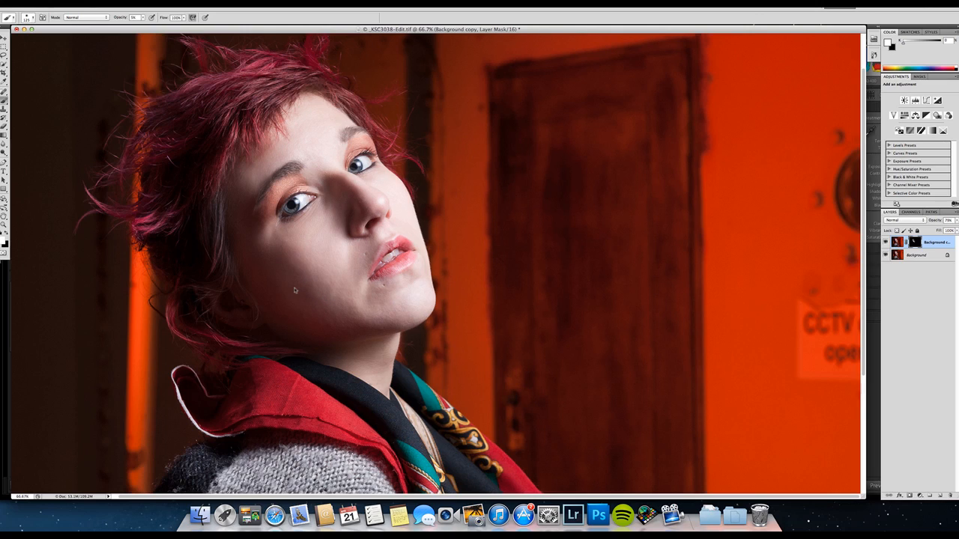
Set up the Dodge tool with its range on Midtones and its exposure lowered to about 8%
{"action": "left_click", "coordinate": [4, 149]}
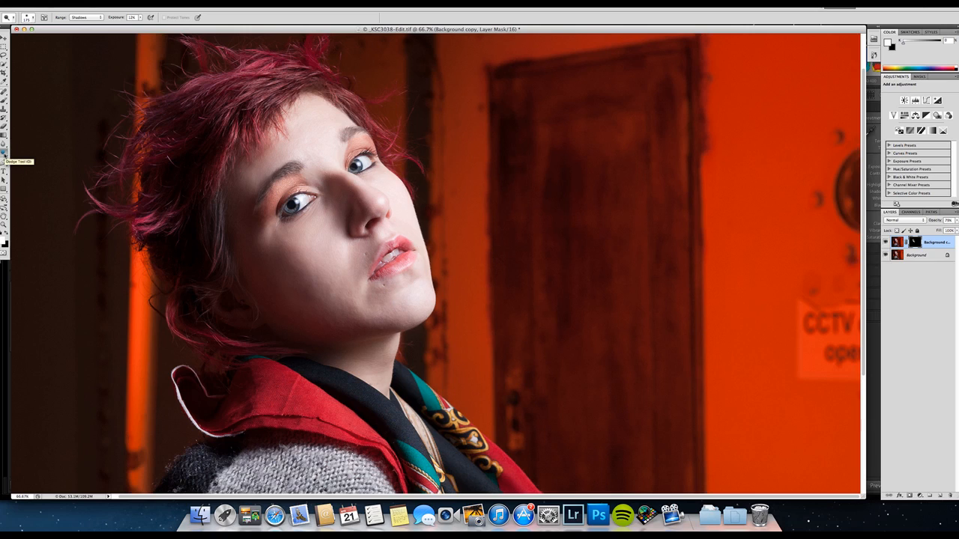
{"action": "scroll", "coordinate": [73, 67], "scroll_direction": "down", "scroll_amount": 1}
{"action": "left_click", "coordinate": [88, 19]}
{"action": "left_click", "coordinate": [88, 23]}
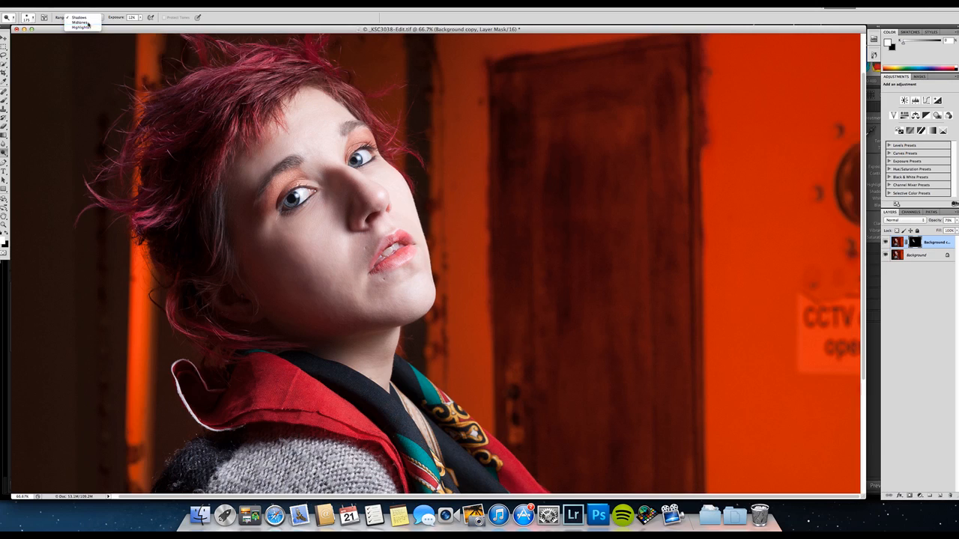
{"action": "left_click", "coordinate": [140, 18]}
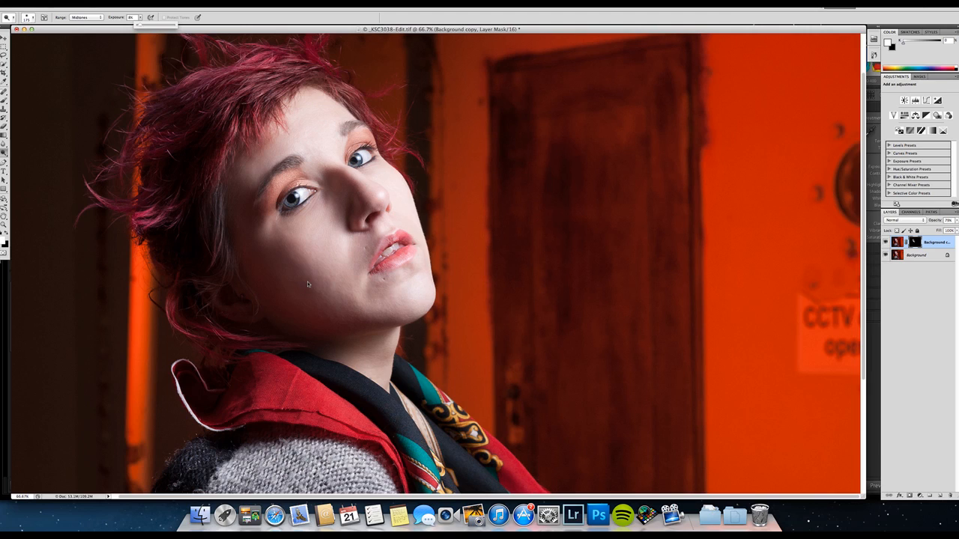
Merge the visible layers, combining the masked blur layer with the Background
{"action": "right_click", "coordinate": [902, 245]}
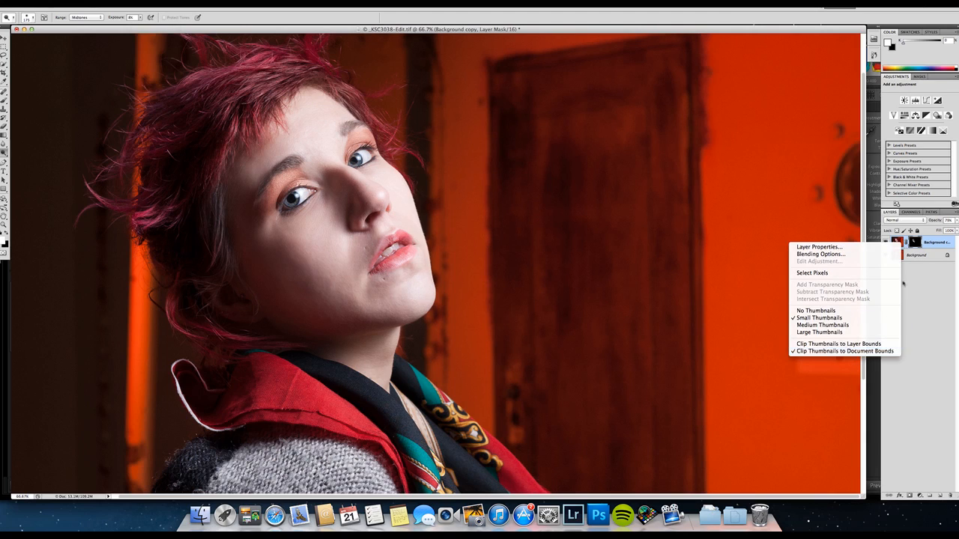
{"action": "right_click", "coordinate": [933, 244]}
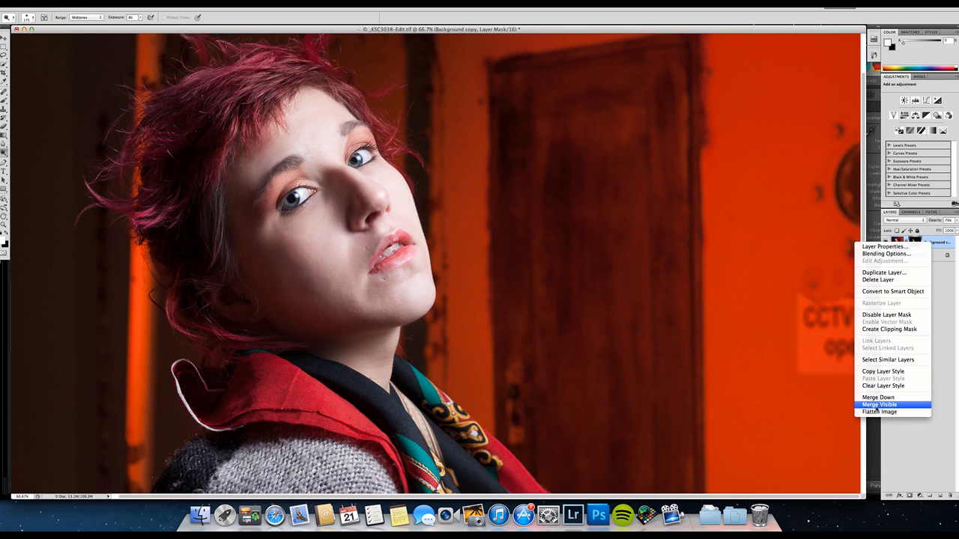
{"action": "left_click", "coordinate": [876, 406]}
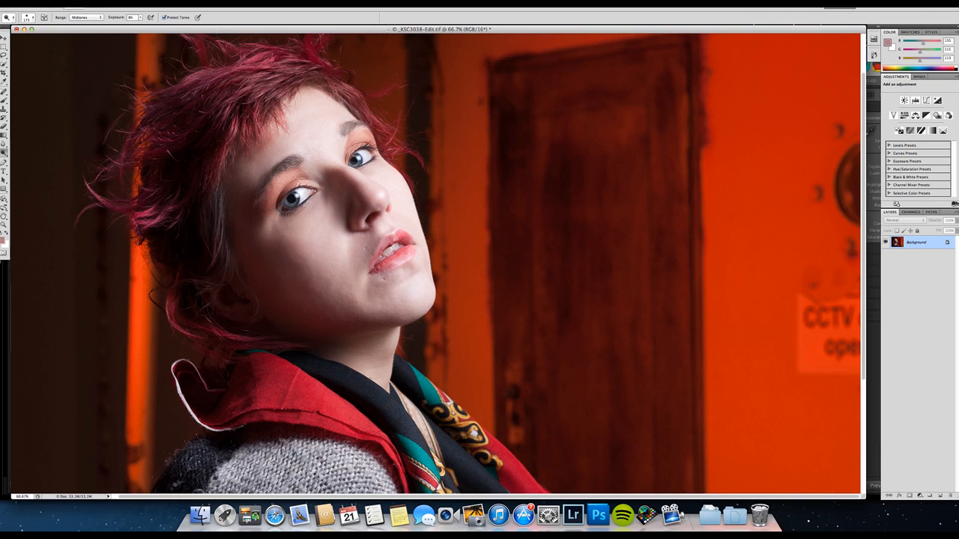
Set the Dodge tool's range to Shadows and reduce its brush size
{"action": "left_click", "coordinate": [96, 17]}
{"action": "left_click", "coordinate": [81, 12]}
{"action": "key", "text": "bracketleft"}
{"action": "key", "text": "bracketleft"}
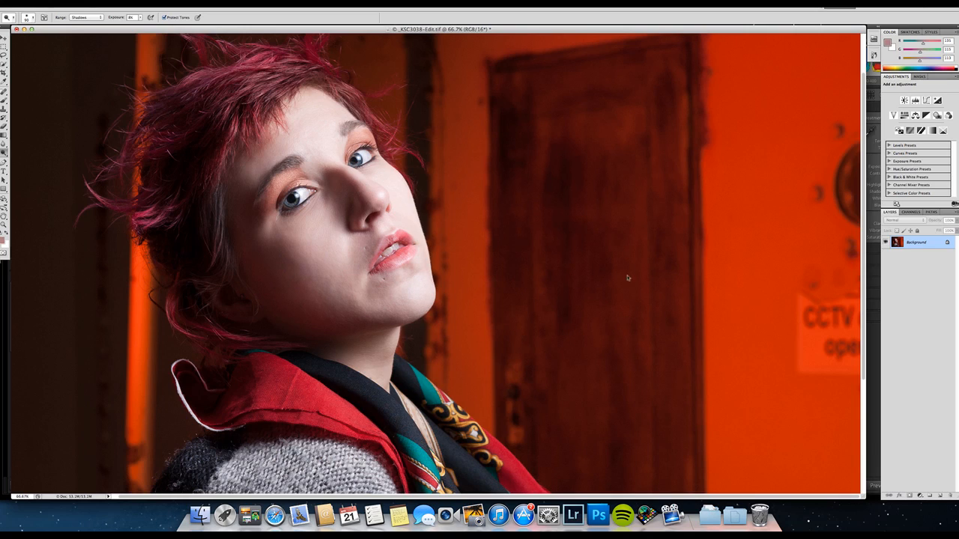
Choose the Spot Healing Brush for the whole portrait and enlarge its tip by several increments
{"action": "left_click", "coordinate": [4, 224]}
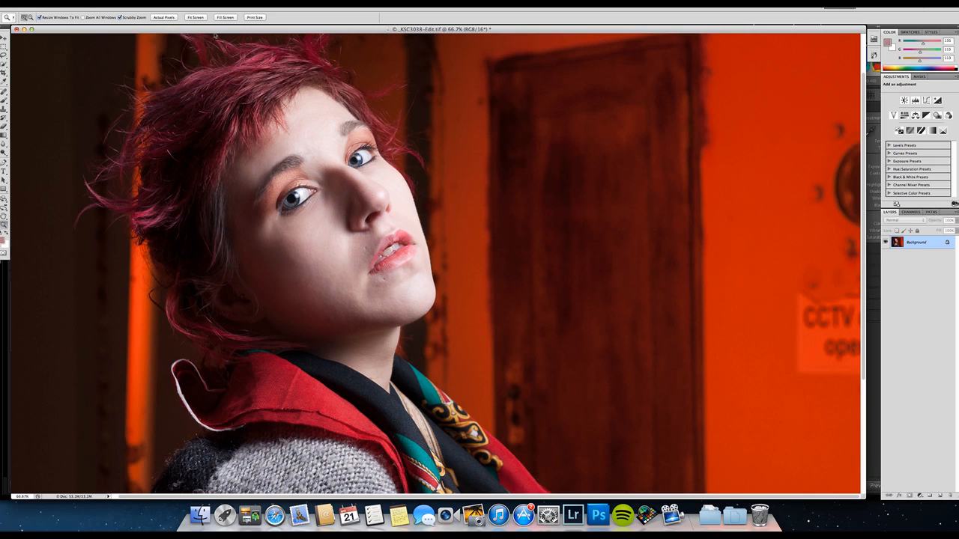
{"action": "left_click", "coordinate": [195, 18]}
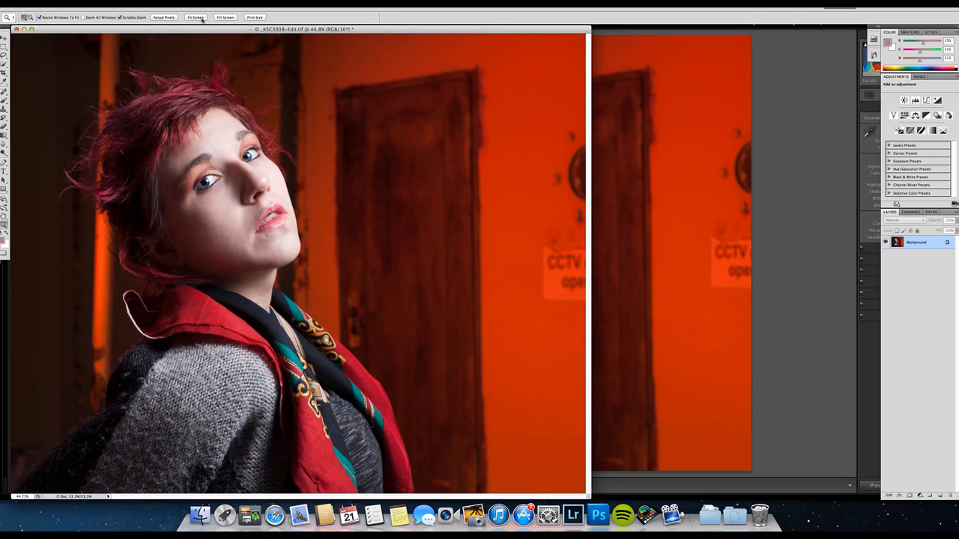
{"action": "left_click_drag", "start_coordinate": [234, 30], "coordinate": [332, 35]}
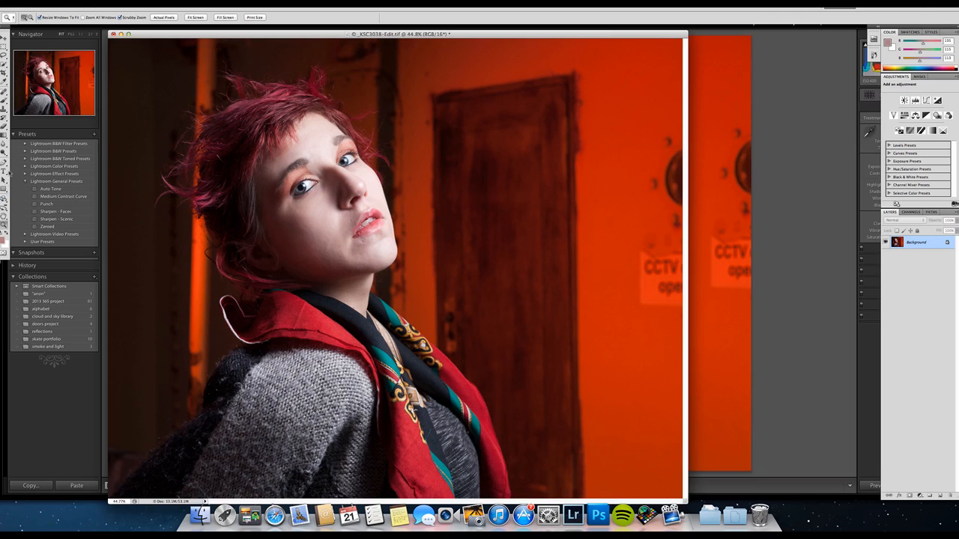
{"action": "left_click", "coordinate": [4, 91]}
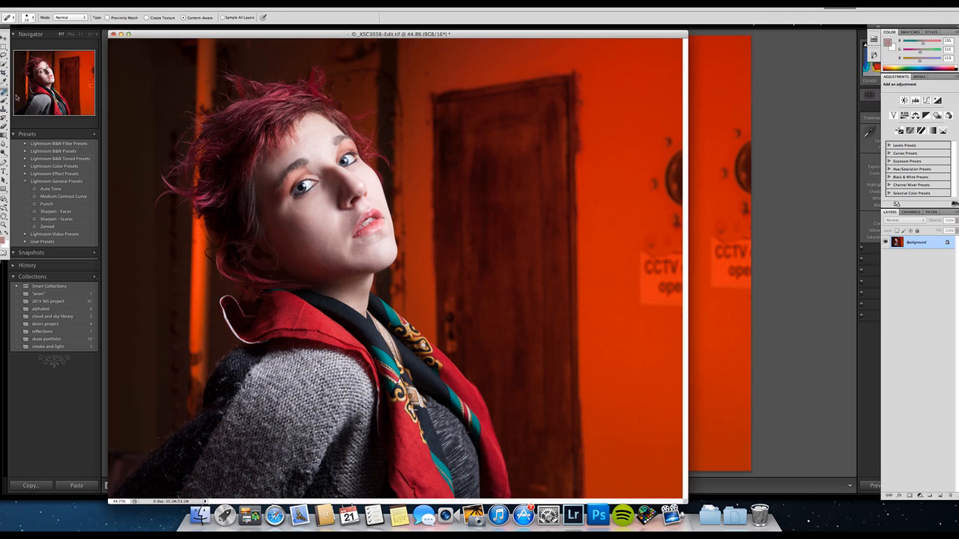
{"action": "key", "text": "bracketright"}
{"action": "key", "text": "bracketright"}
{"action": "key", "text": "bracketright"}
{"action": "key", "text": "bracketright"}
{"action": "key", "text": "bracketright"}
Switch from dodging to the Burn tool and change its tonal range from Highlights
{"action": "left_click", "coordinate": [4, 151]}
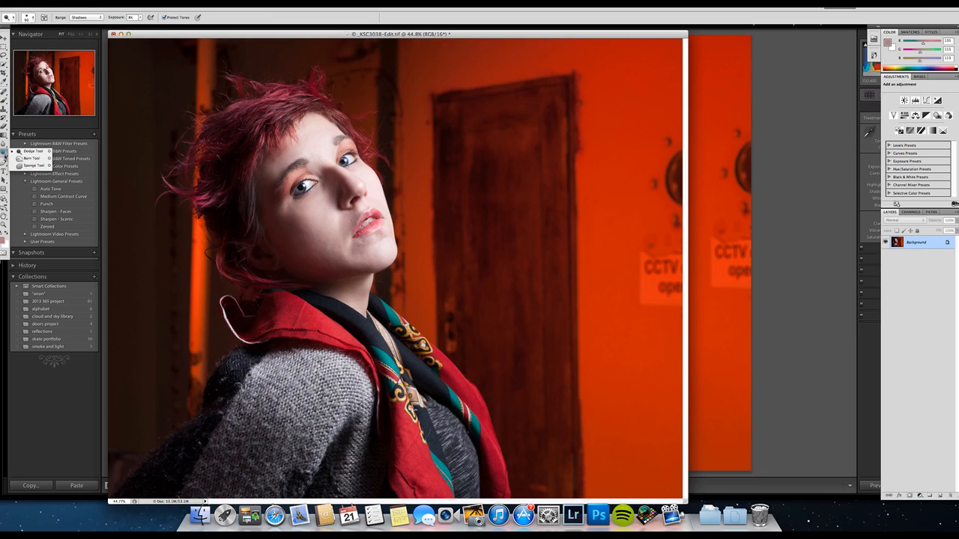
{"action": "left_click", "coordinate": [30, 158]}
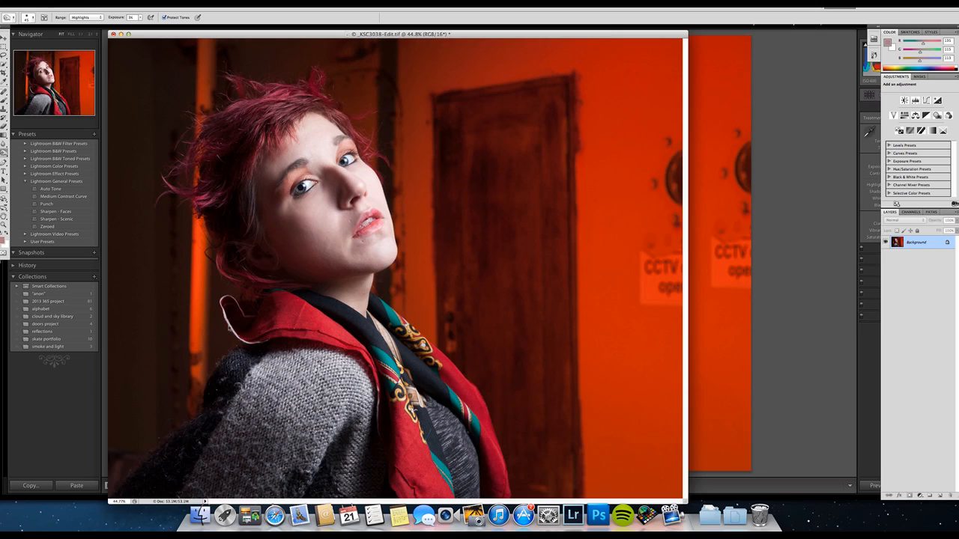
{"action": "left_click", "coordinate": [101, 17]}
{"action": "left_click", "coordinate": [91, 13]}
Close the retouched portrait with its changes saved and return to Lightroom
{"action": "key", "text": "v"}
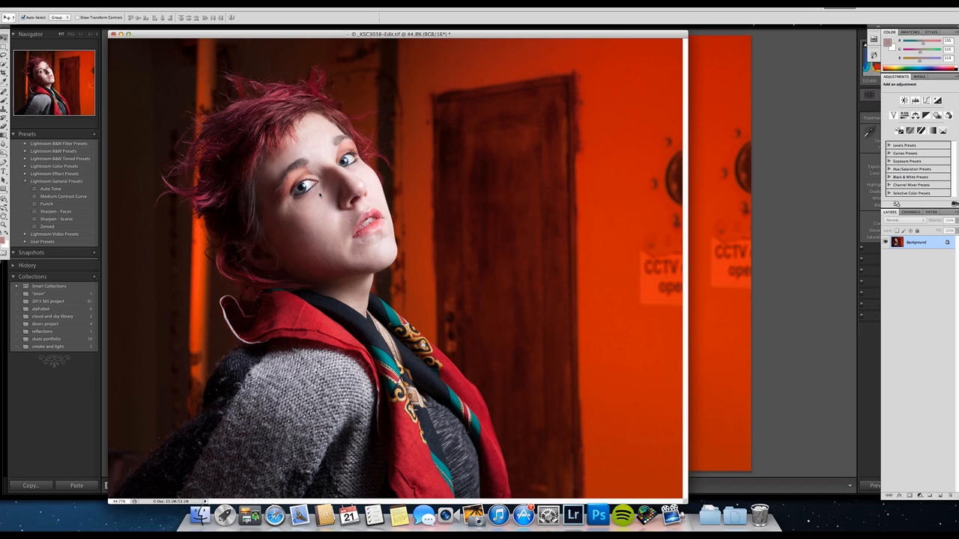
{"action": "left_click", "coordinate": [113, 34]}
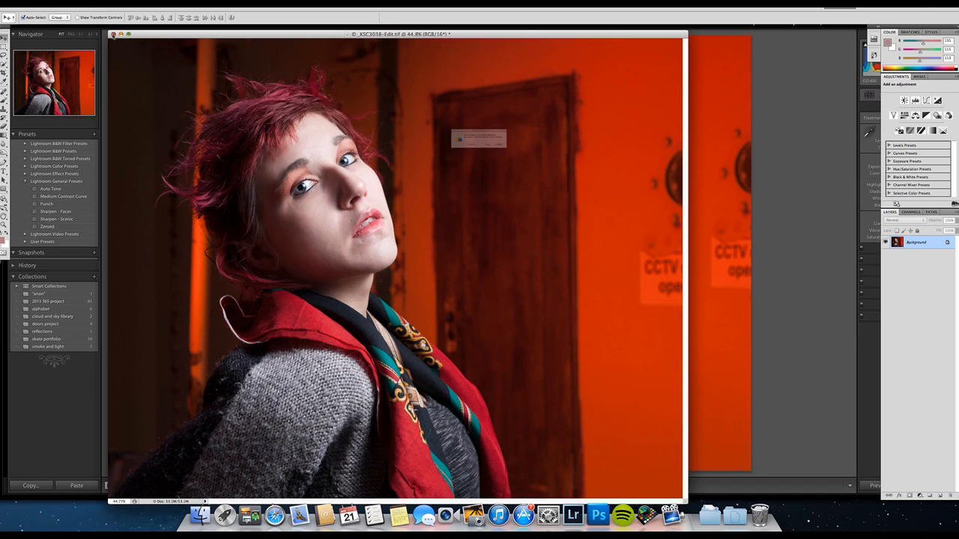
{"action": "left_click", "coordinate": [539, 155]}
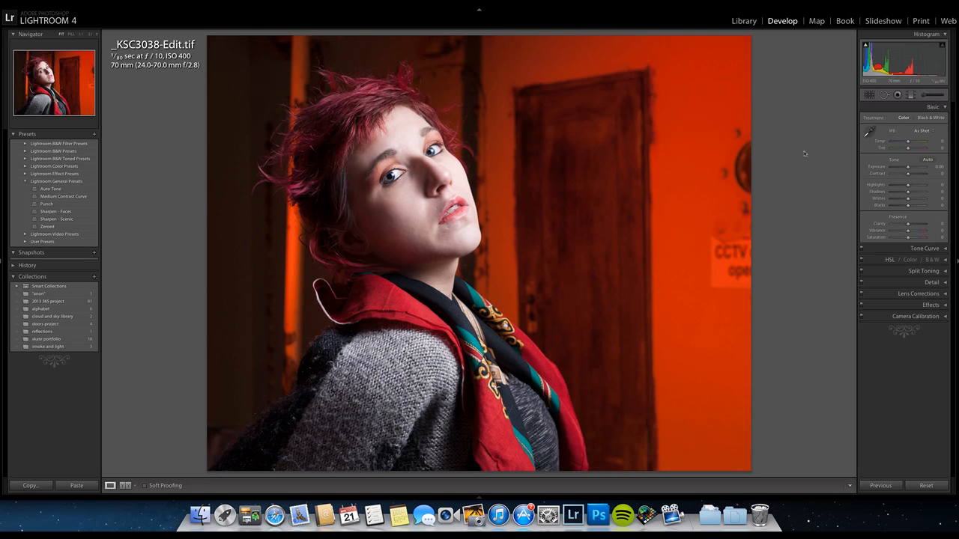
Compare the retouched _KSC3038-Edit.tif with the original _KSC3038.dng in Lightroom
{"action": "key", "text": "Right"}
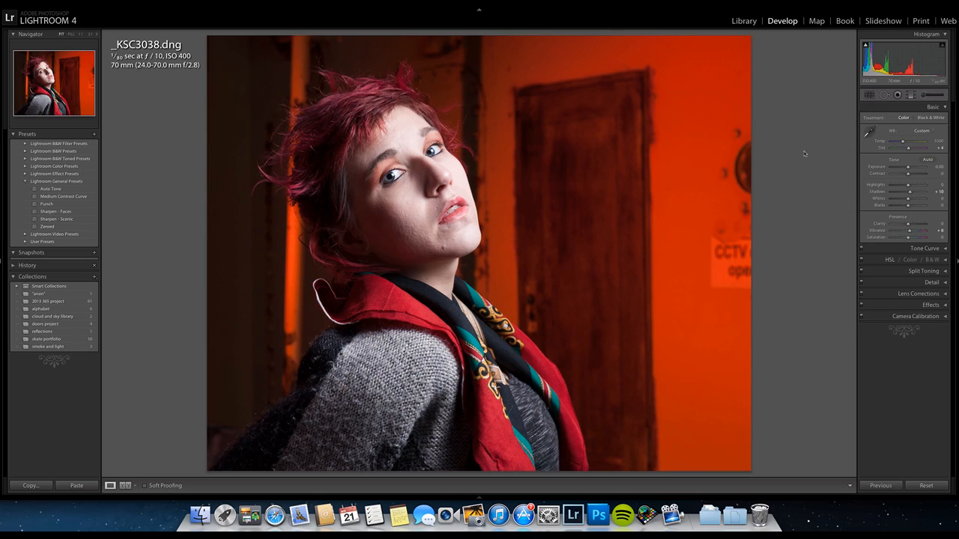
{"action": "key", "text": "Left"}
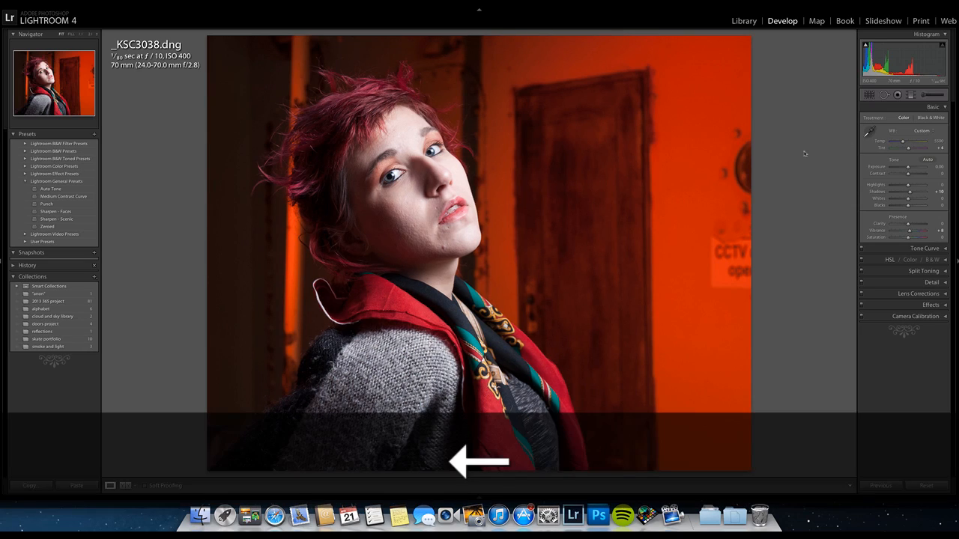